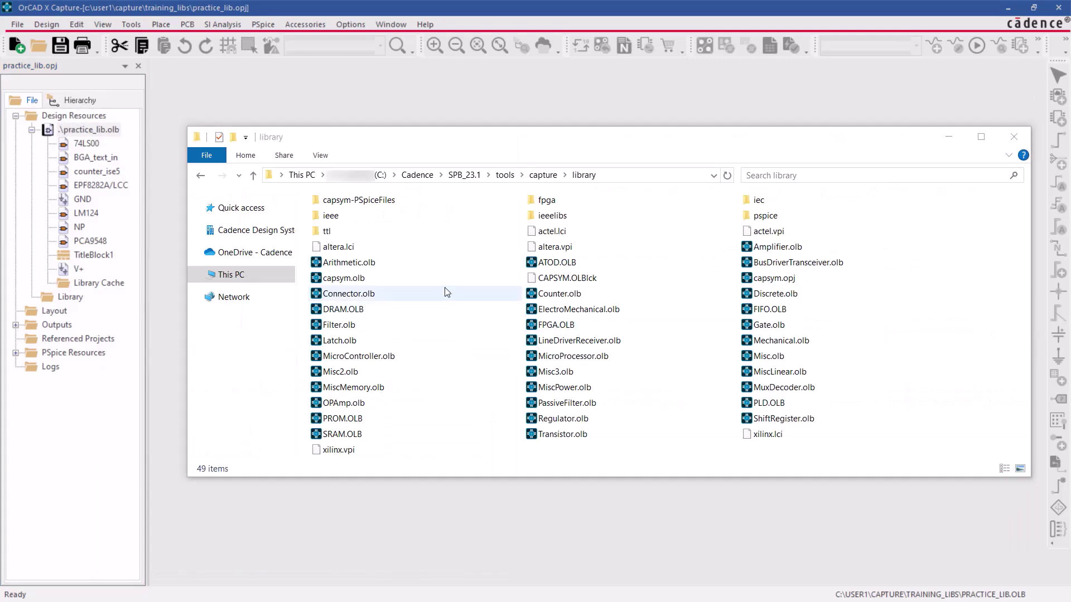
Look through the installed Capture library folder, including the fpga/actel and pspice subfolders
{"action": "double_click", "coordinate": [546, 199]}
{"action": "double_click", "coordinate": [334, 218]}
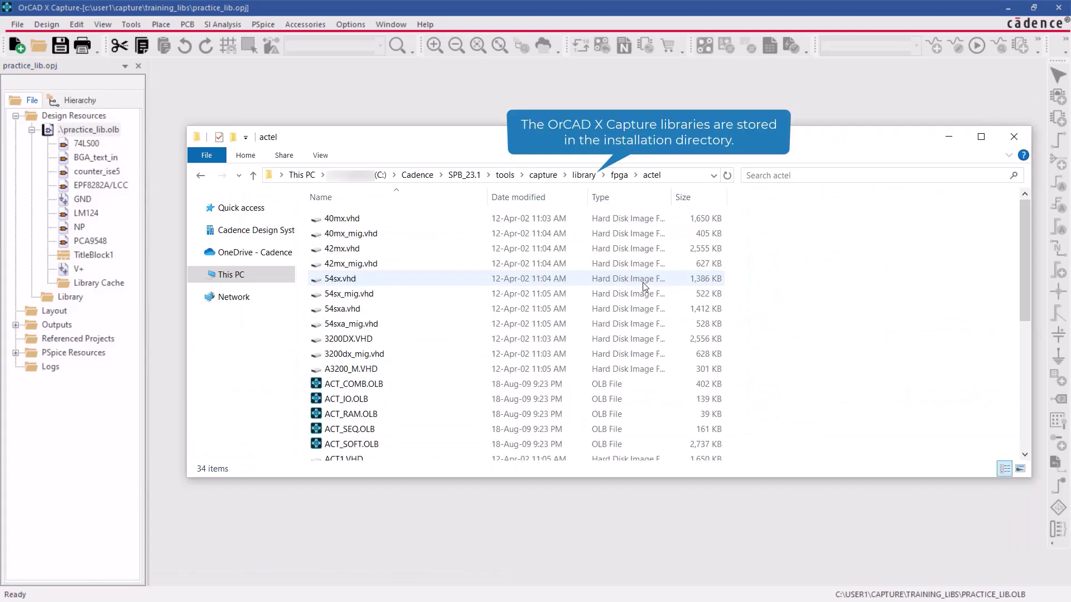
{"action": "left_click", "coordinate": [575, 176]}
{"action": "double_click", "coordinate": [781, 214]}
{"action": "scroll", "coordinate": [692, 307], "scroll_direction": "down", "scroll_amount": 20}
{"action": "scroll", "coordinate": [691, 307], "scroll_direction": "up", "scroll_amount": 20}
{"action": "left_click", "coordinate": [584, 174]}
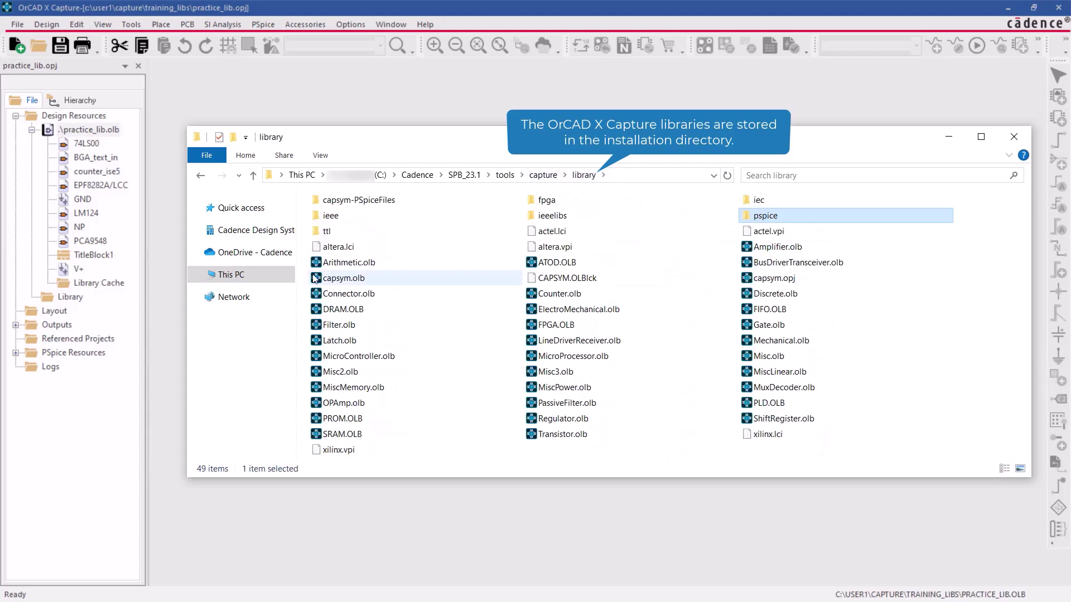
Create a new Power symbol named VCC in practice_lib.olb
{"action": "left_click", "coordinate": [117, 134]}
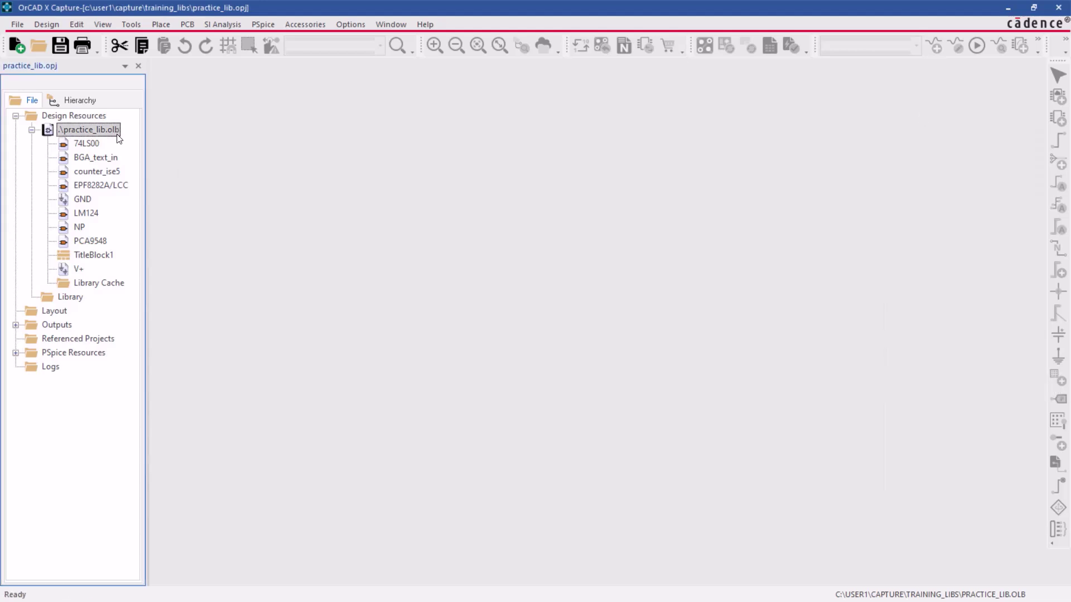
{"action": "right_click", "coordinate": [88, 131]}
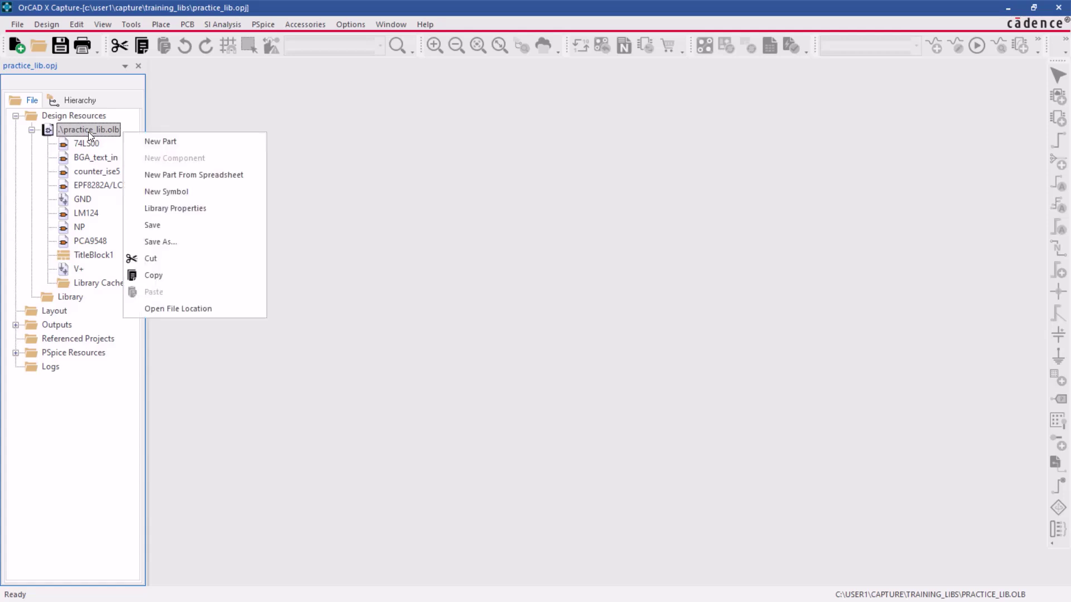
{"action": "left_click", "coordinate": [231, 195]}
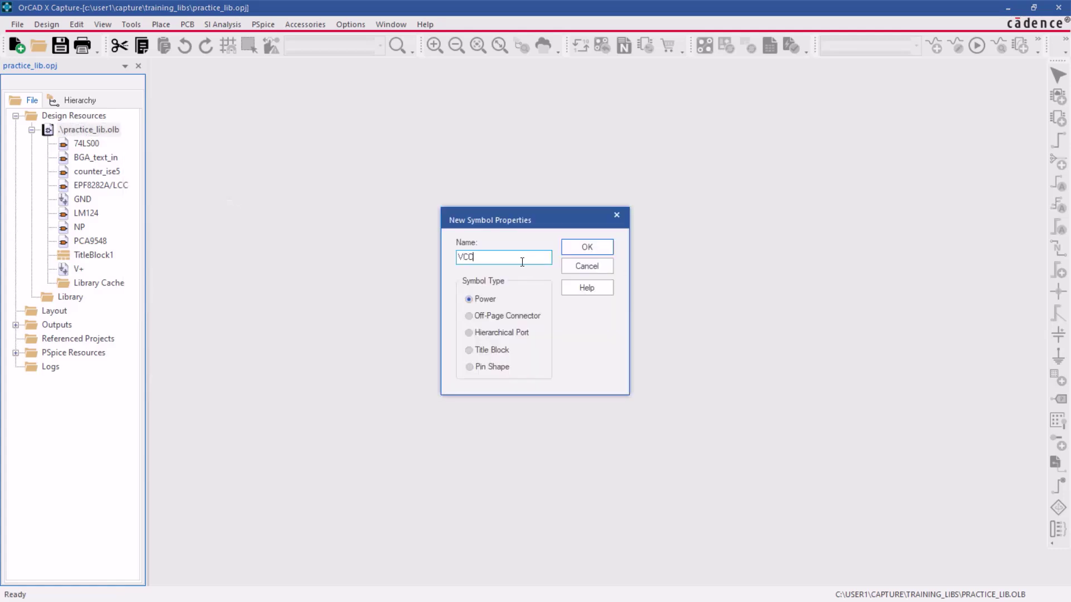
{"action": "left_click", "coordinate": [490, 305]}
{"action": "left_click", "coordinate": [587, 247]}
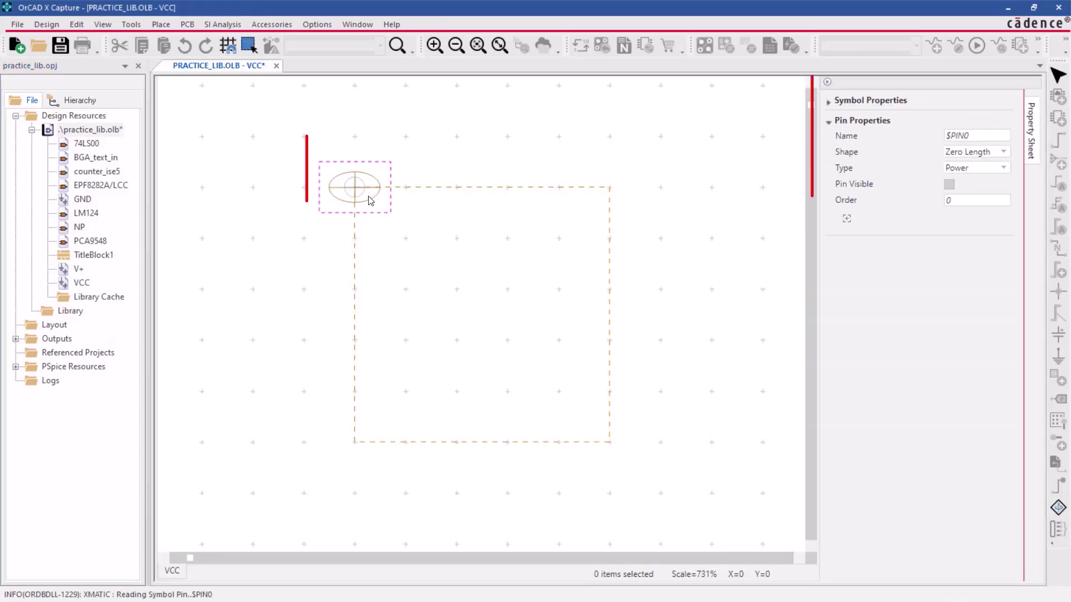
Review the pin shape options and move the power pin to the bottom edge of the VCC symbol outline
{"action": "left_click", "coordinate": [1001, 156]}
{"action": "left_click", "coordinate": [1001, 156]}
{"action": "mouse_move", "coordinate": [363, 212]}
{"action": "left_mouse_down"}
{"action": "mouse_move", "coordinate": [379, 286]}
{"action": "mouse_move", "coordinate": [511, 474]}
{"action": "left_mouse_up"}
{"action": "left_click", "coordinate": [685, 387]}
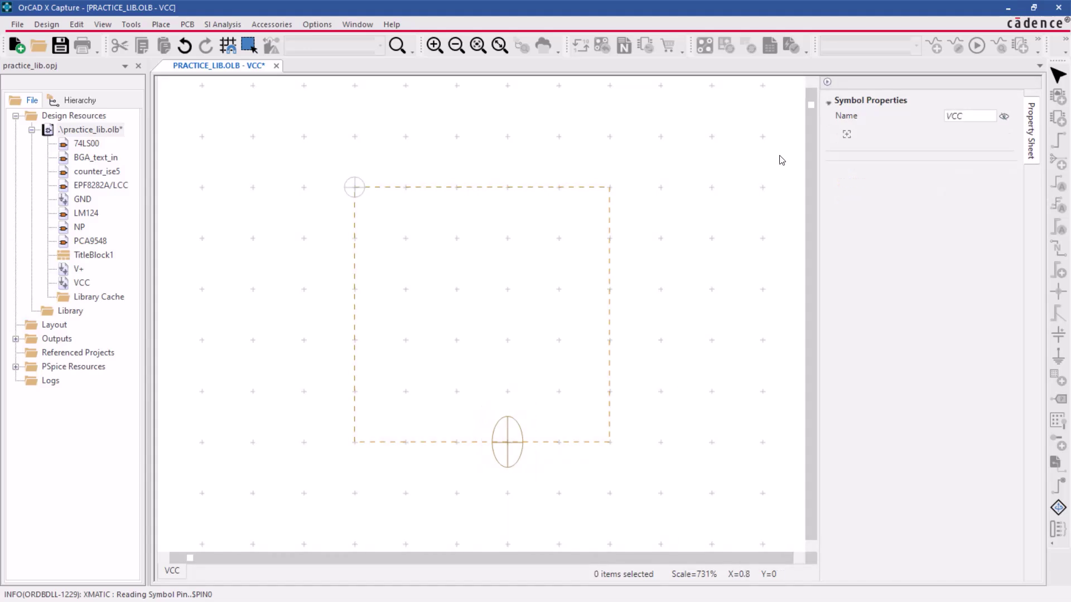
Draw a one-grid vertical line up from the pin and a triangular arrowhead two grid units wide on top of it
{"action": "mouse_move", "coordinate": [1047, 46]}
{"action": "left_mouse_down"}
{"action": "mouse_move", "coordinate": [964, 88]}
{"action": "mouse_move", "coordinate": [669, 133]}
{"action": "mouse_move", "coordinate": [664, 50]}
{"action": "left_mouse_up"}
{"action": "left_click", "coordinate": [629, 44]}
{"action": "left_click", "coordinate": [507, 442]}
{"action": "left_click", "coordinate": [507, 391]}
{"action": "left_click_drag", "start_coordinate": [457, 391], "coordinate": [559, 392]}
{"action": "left_click_drag", "start_coordinate": [559, 391], "coordinate": [507, 340]}
{"action": "left_click_drag", "start_coordinate": [508, 340], "coordinate": [457, 392]}
{"action": "key", "text": "Escape"}
Shrink the symbol boundary to fit tightly around the arrowhead and stem, keeping the pin at the bottom of the stem
{"action": "left_click", "coordinate": [607, 190]}
{"action": "left_click_drag", "start_coordinate": [607, 188], "coordinate": [559, 340]}
{"action": "left_click_drag", "start_coordinate": [356, 341], "coordinate": [457, 340]}
{"action": "left_click_drag", "start_coordinate": [599, 458], "coordinate": [507, 446]}
{"action": "left_click", "coordinate": [640, 387]}
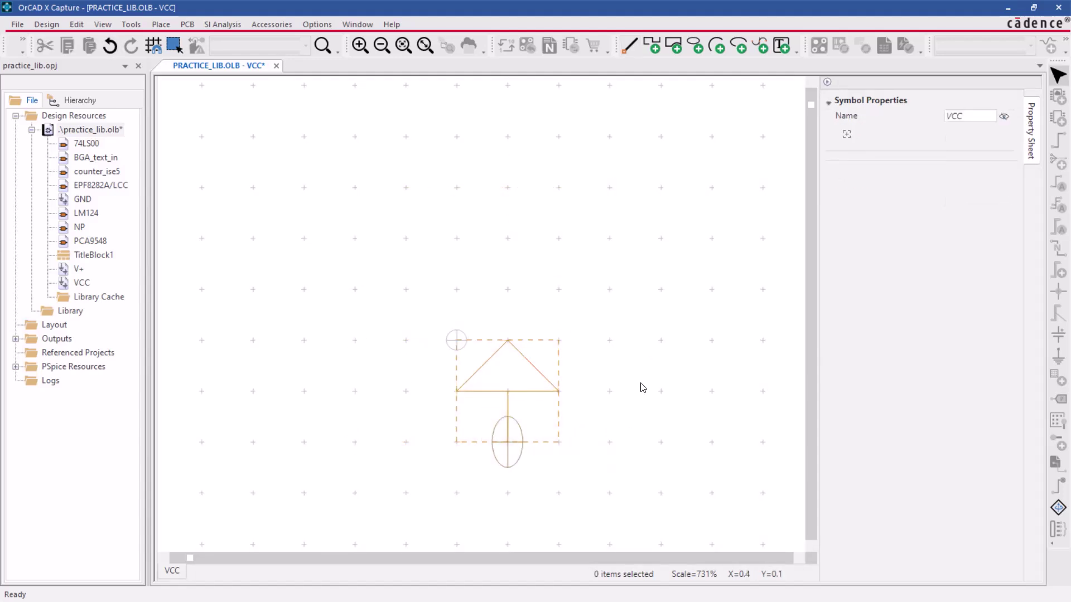
Display the VCC symbol's name centred above the arrowhead and save the library
{"action": "left_click", "coordinate": [1004, 116]}
{"action": "left_click", "coordinate": [988, 148]}
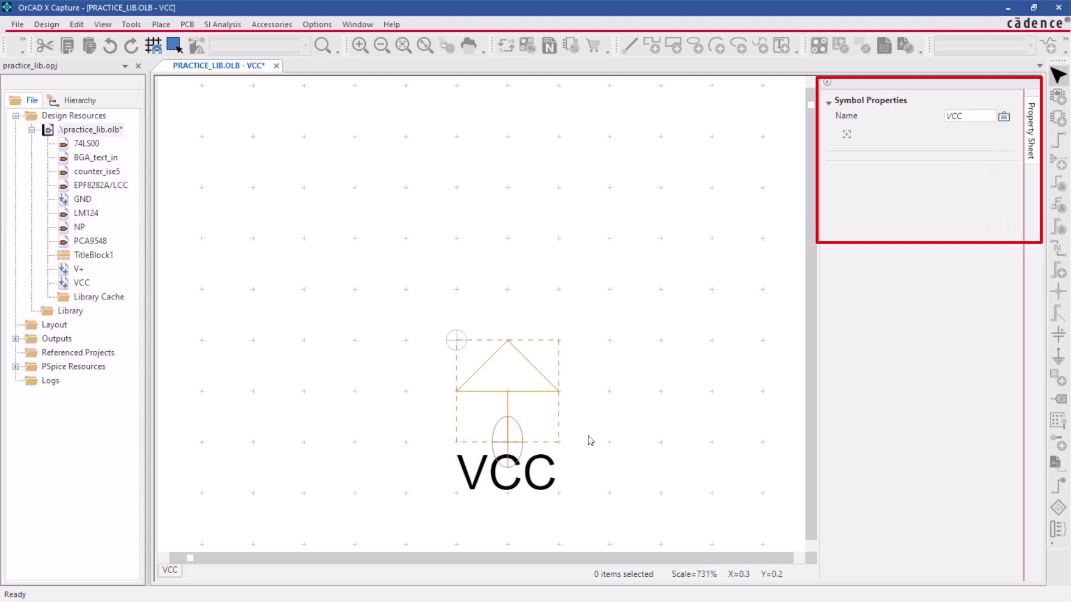
{"action": "left_click_drag", "start_coordinate": [541, 469], "coordinate": [551, 313]}
{"action": "left_click", "coordinate": [672, 315]}
{"action": "left_click", "coordinate": [18, 25]}
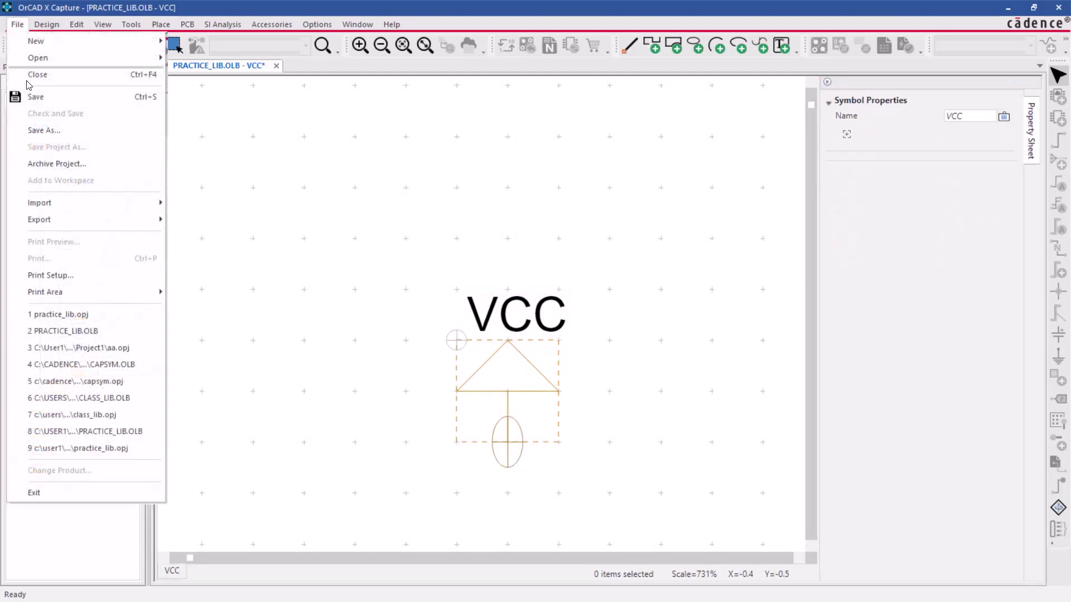
{"action": "left_click", "coordinate": [54, 129]}
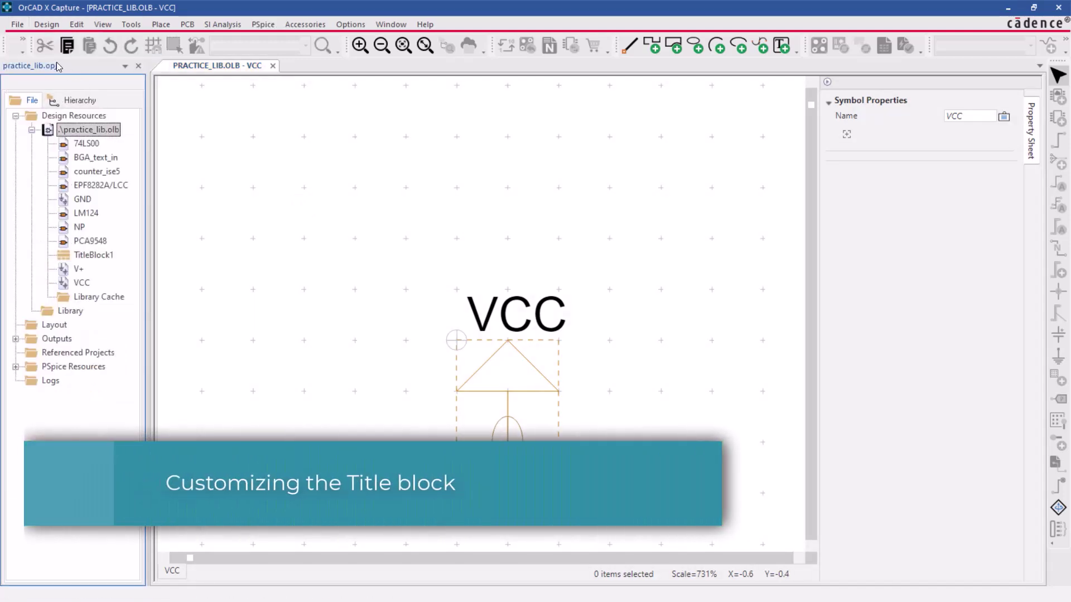
Open the capsym.olb library from the installation's library folder in read-only mode
{"action": "left_click", "coordinate": [18, 25]}
{"action": "mouse_move", "coordinate": [35, 58]}
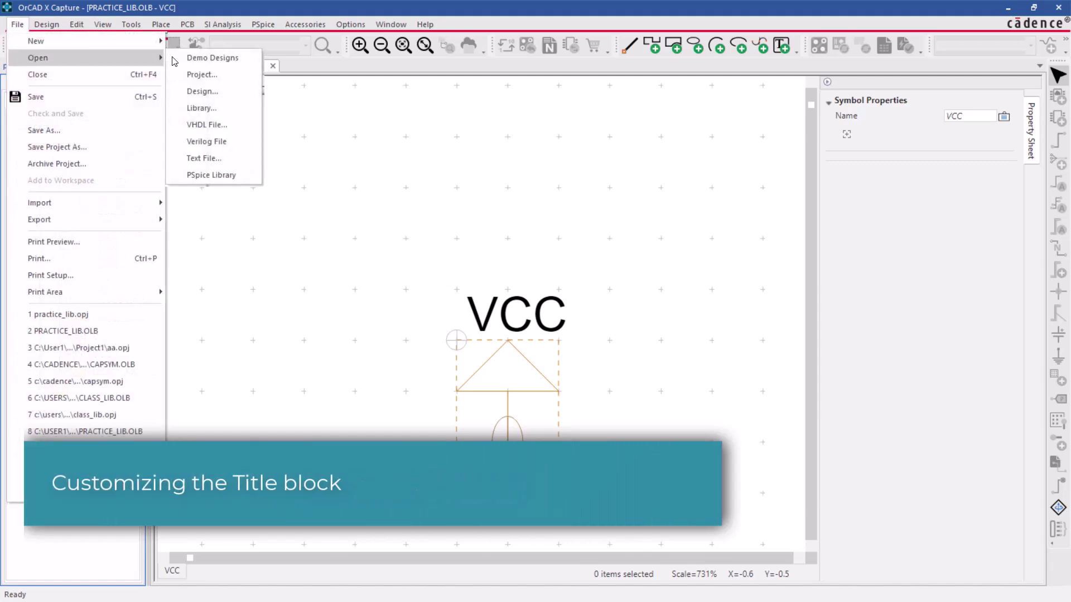
{"action": "left_click", "coordinate": [219, 104]}
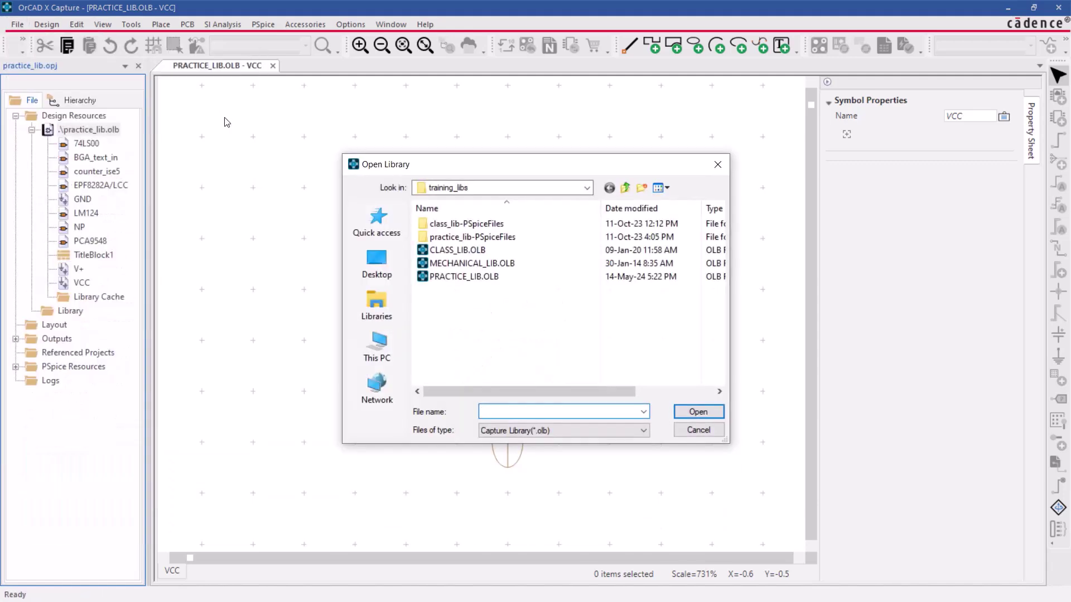
{"action": "type", "text": "C:\\Cadence\\SPB_23.1\\tools\\capture\\library"}
{"action": "key", "text": "Return"}
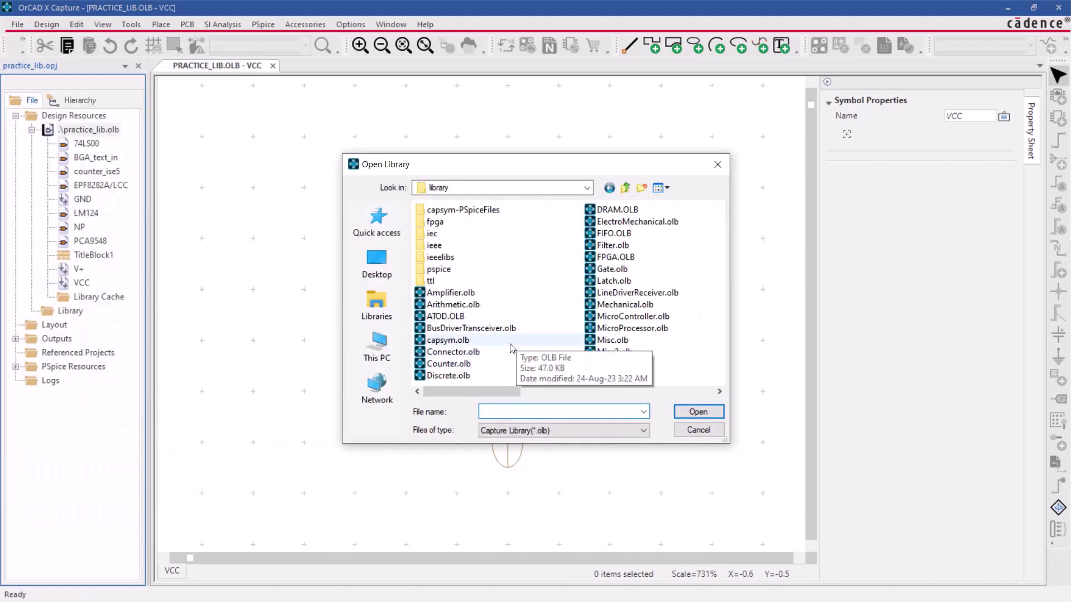
{"action": "double_click", "coordinate": [505, 342]}
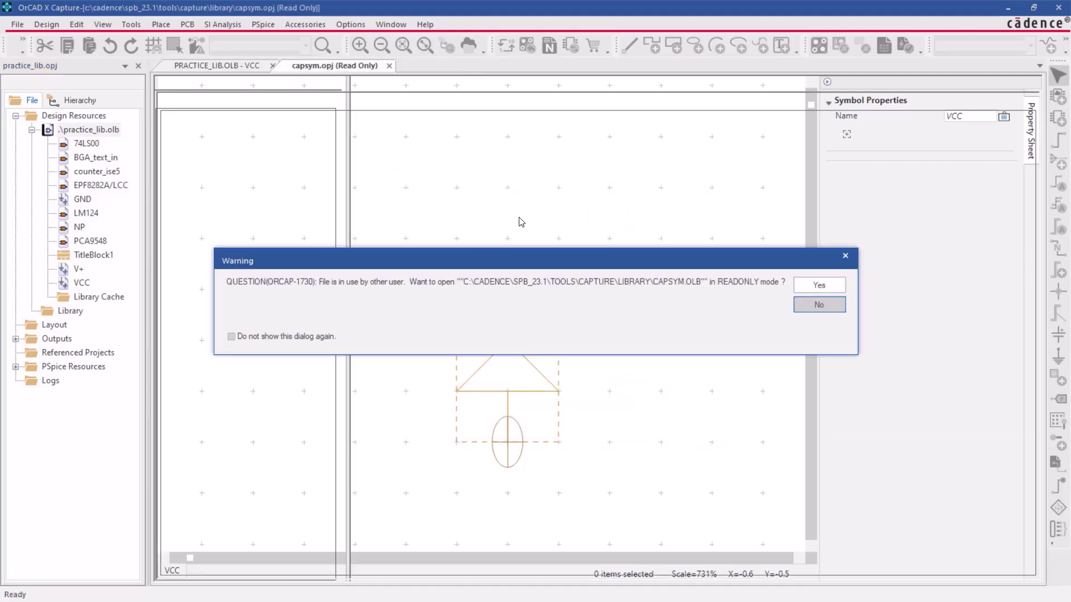
{"action": "left_click", "coordinate": [836, 287]}
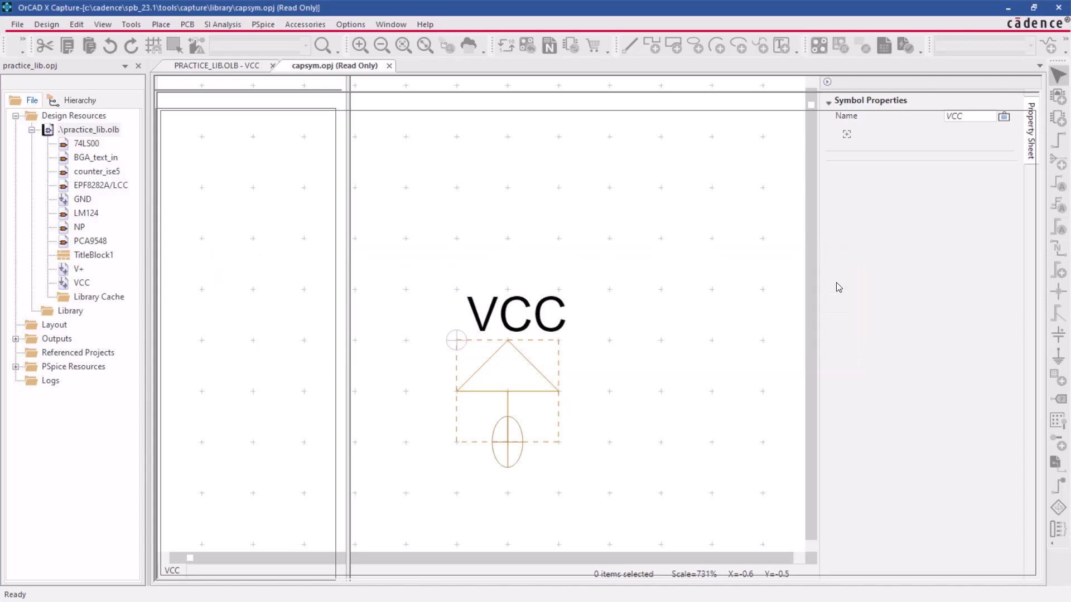
Copy TitleBlock0 from capsym.olb into the practice_lib.olb library
{"action": "left_click_drag", "start_coordinate": [153, 183], "coordinate": [210, 184]}
{"action": "double_click", "coordinate": [101, 395]}
{"action": "left_click", "coordinate": [78, 24]}
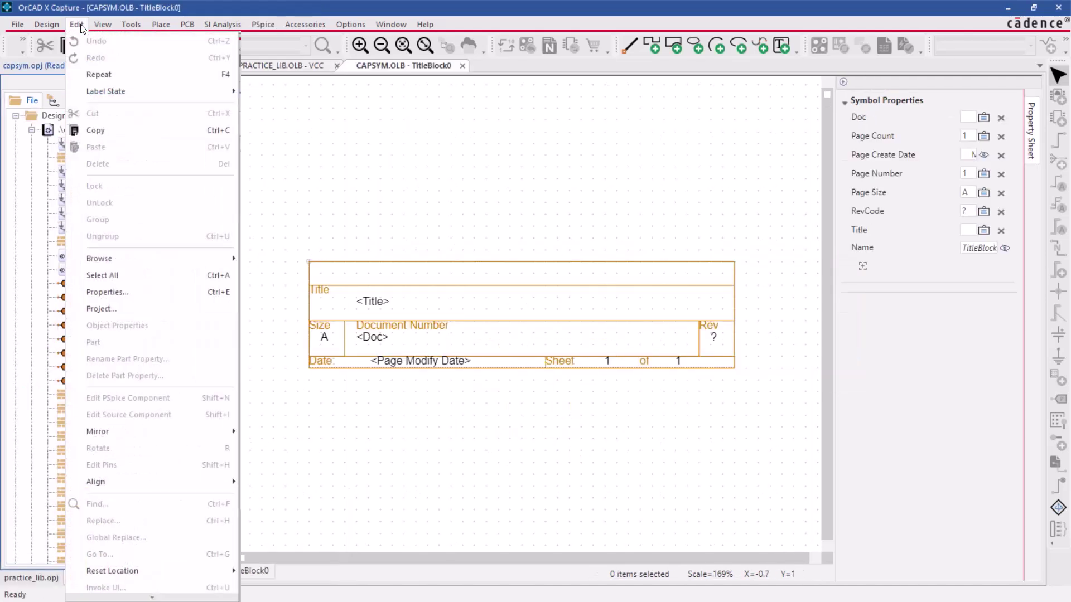
{"action": "left_click", "coordinate": [116, 130]}
{"action": "left_click", "coordinate": [38, 578]}
{"action": "left_click", "coordinate": [77, 24]}
{"action": "left_click", "coordinate": [121, 149]}
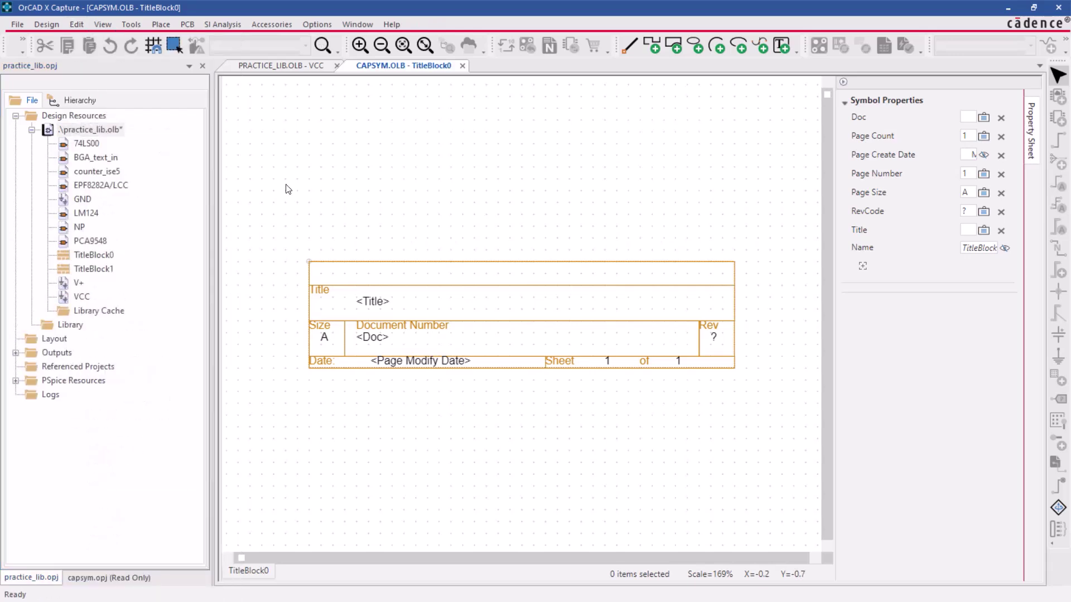
Open the copied TitleBlock0 and add the properties OrgName, OrgAddr1, OrgAddr2, OrgAddr3 and Cage Code with empty values
{"action": "double_click", "coordinate": [94, 255]}
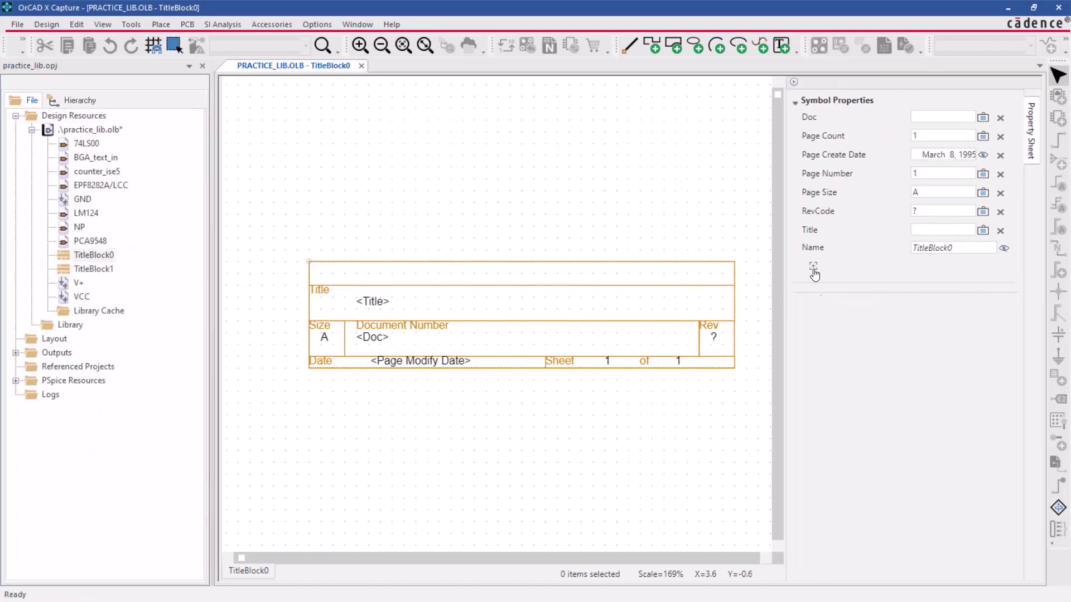
{"action": "left_click", "coordinate": [813, 268]}
{"action": "type", "text": "OrgName"}
{"action": "left_click", "coordinate": [816, 282]}
{"action": "left_click", "coordinate": [979, 266]}
{"action": "left_click", "coordinate": [813, 284]}
{"action": "type", "text": "Org"}
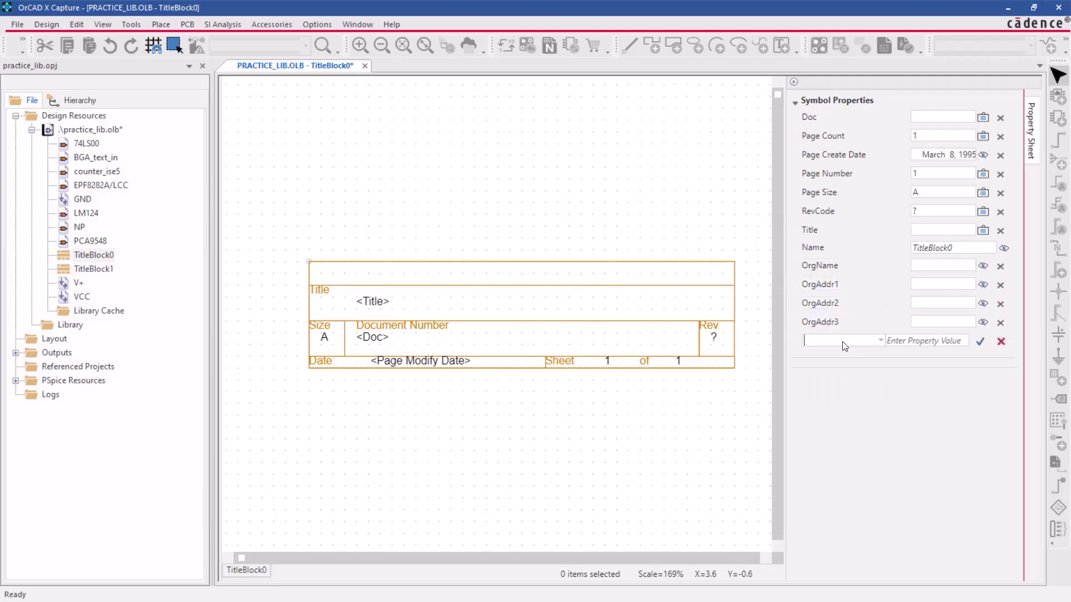
{"action": "type", "text": "Cage Code"}
{"action": "key", "text": "Return"}
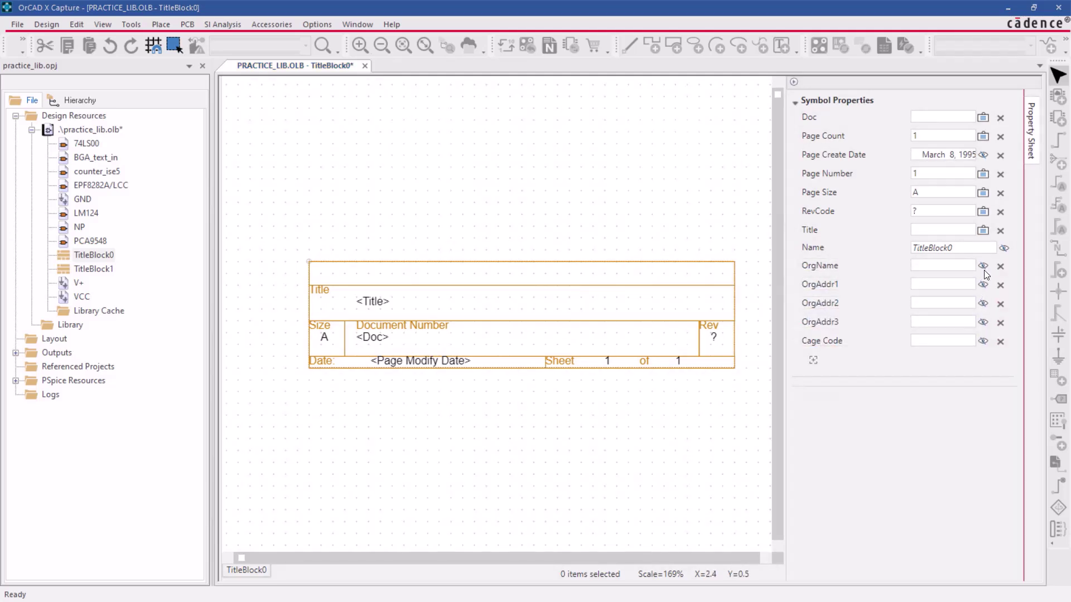
Make the OrgName, OrgAddr1, OrgAddr2, OrgAddr3 and Cage Code properties visible on the title block
{"action": "left_click", "coordinate": [983, 266]}
{"action": "left_click", "coordinate": [974, 296]}
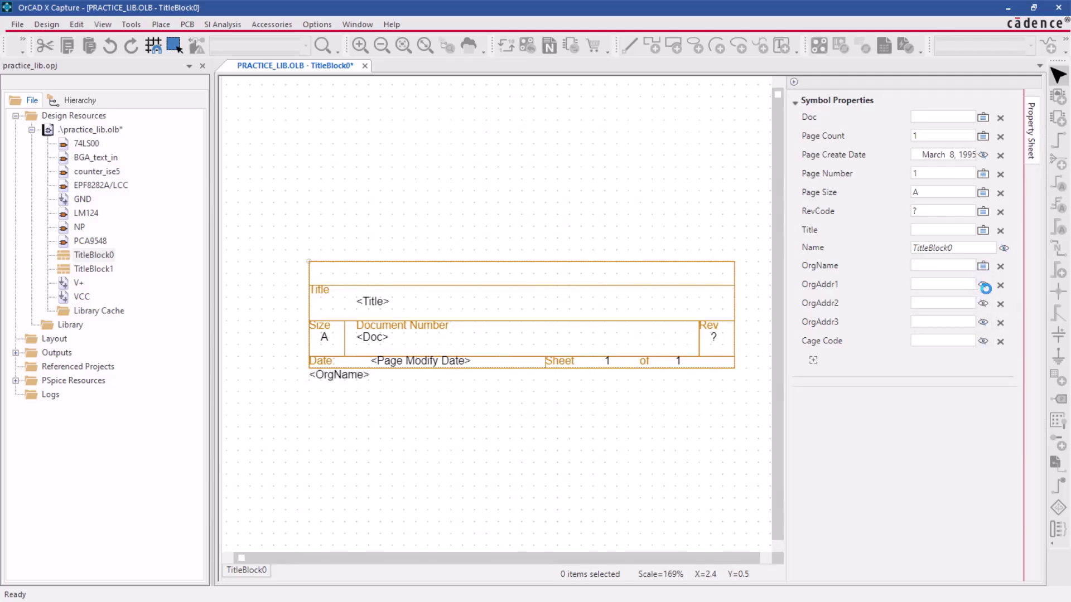
{"action": "left_click", "coordinate": [983, 284]}
{"action": "left_click", "coordinate": [976, 316]}
{"action": "left_click", "coordinate": [982, 304]}
{"action": "left_click", "coordinate": [976, 335]}
{"action": "left_click", "coordinate": [983, 323]}
{"action": "left_click", "coordinate": [980, 354]}
{"action": "left_click", "coordinate": [983, 341]}
{"action": "left_click", "coordinate": [976, 372]}
Extend the title block's top box upward and move the shifted title block text back into its original cells
{"action": "left_click", "coordinate": [732, 268]}
{"action": "left_click_drag", "start_coordinate": [734, 262], "coordinate": [734, 155]}
{"action": "left_click", "coordinate": [713, 246]}
{"action": "left_click_drag", "start_coordinate": [321, 168], "coordinate": [715, 276]}
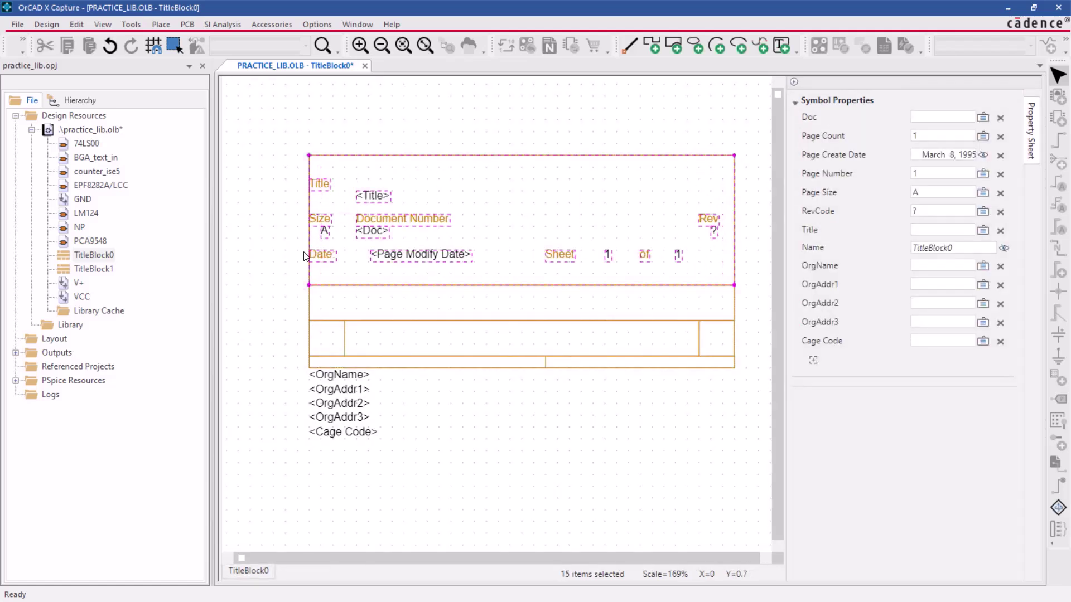
{"action": "left_click", "coordinate": [309, 272], "text": "ctrl"}
{"action": "left_click_drag", "start_coordinate": [321, 259], "coordinate": [366, 193]}
{"action": "left_click", "coordinate": [454, 242]}
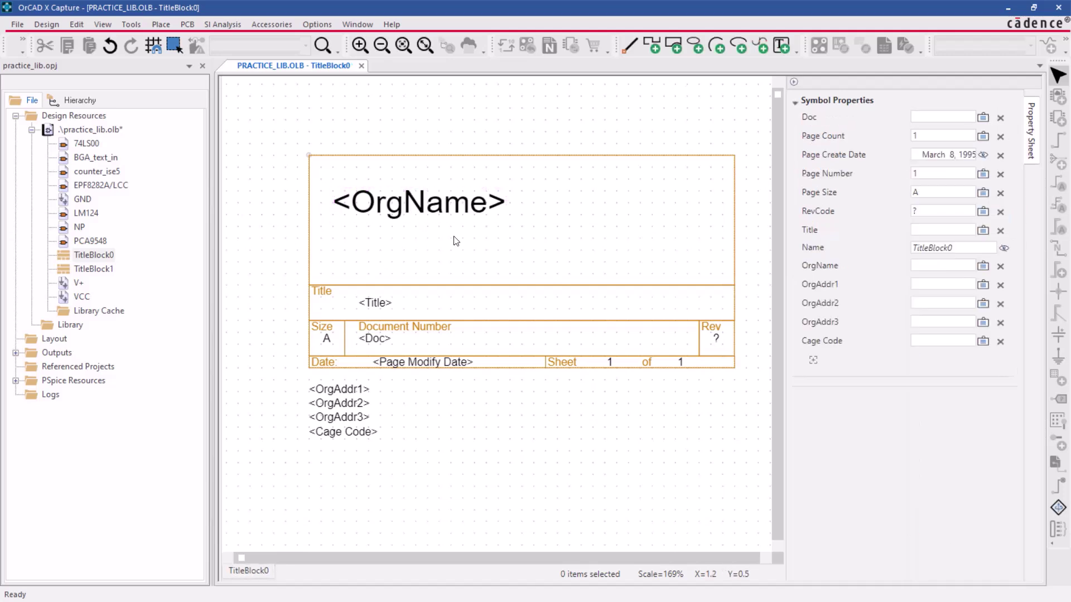
Place OrgName in large text inside the enlarged top box, with OrgAddr1, OrgAddr2 and OrgAddr3 enlarged and stacked beneath it
{"action": "left_click_drag", "start_coordinate": [418, 203], "coordinate": [416, 182]}
{"action": "left_click", "coordinate": [356, 414]}
{"action": "left_click", "coordinate": [353, 404], "text": "ctrl"}
{"action": "left_click", "coordinate": [347, 389], "text": "ctrl"}
{"action": "left_click_drag", "start_coordinate": [340, 403], "coordinate": [367, 224]}
{"action": "left_click", "coordinate": [366, 212]}
{"action": "left_click", "coordinate": [366, 226]}
{"action": "left_click", "coordinate": [364, 239]}
{"action": "mouse_move", "coordinate": [364, 240]}
{"action": "left_mouse_down"}
{"action": "mouse_move", "coordinate": [373, 262]}
{"action": "mouse_move", "coordinate": [372, 238]}
{"action": "left_mouse_up"}
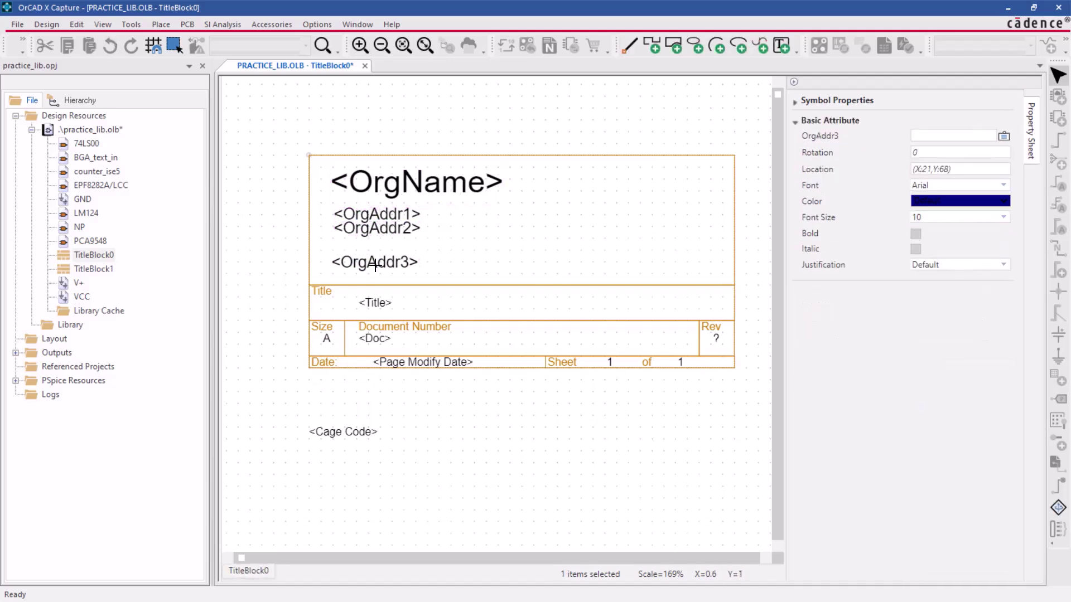
{"action": "left_click_drag", "start_coordinate": [372, 214], "coordinate": [371, 217]}
{"action": "left_click", "coordinate": [373, 263]}
{"action": "left_click", "coordinate": [250, 250]}
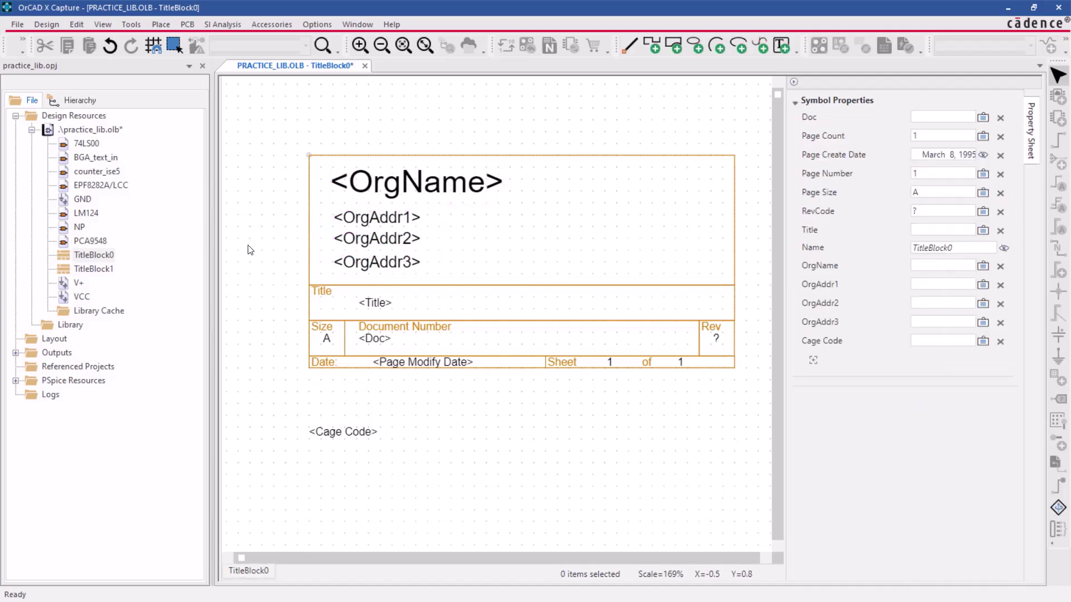
Insert the picture Cadece_Logo_Red_Reg.jpg into the title block's top box, choosing JPEG as the file type
{"action": "left_click", "coordinate": [169, 18]}
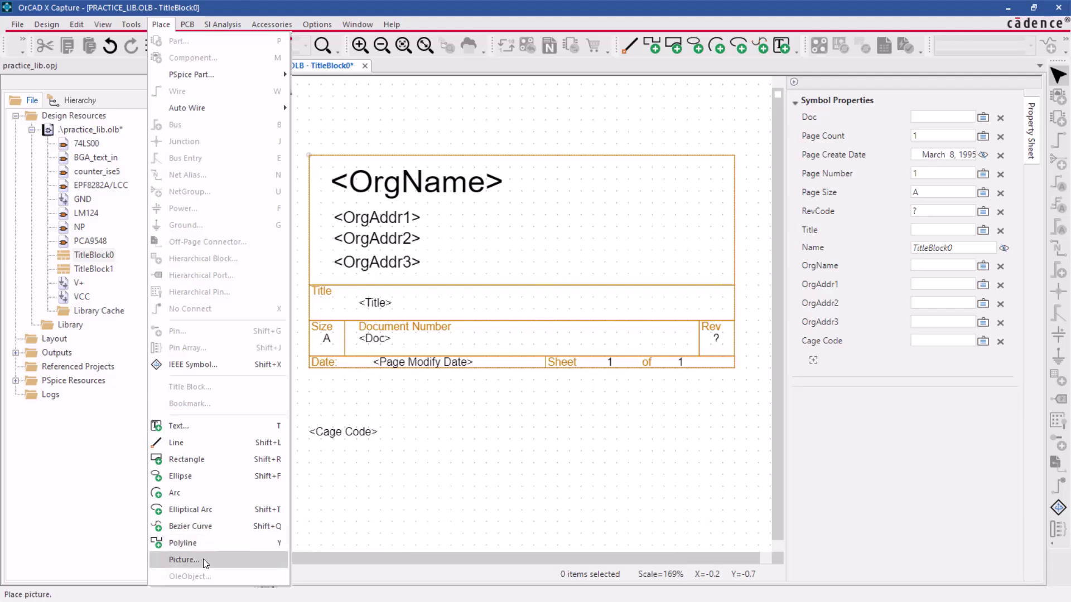
{"action": "left_click", "coordinate": [184, 559]}
{"action": "left_click", "coordinate": [563, 430]}
{"action": "left_click", "coordinate": [539, 438]}
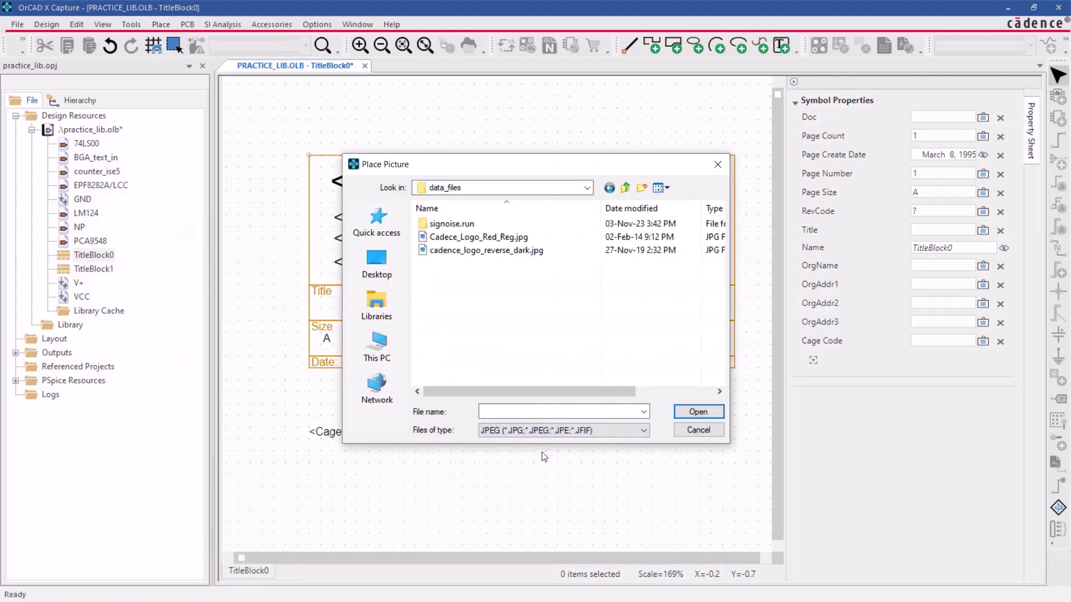
{"action": "left_click", "coordinate": [613, 237]}
{"action": "left_click", "coordinate": [698, 412]}
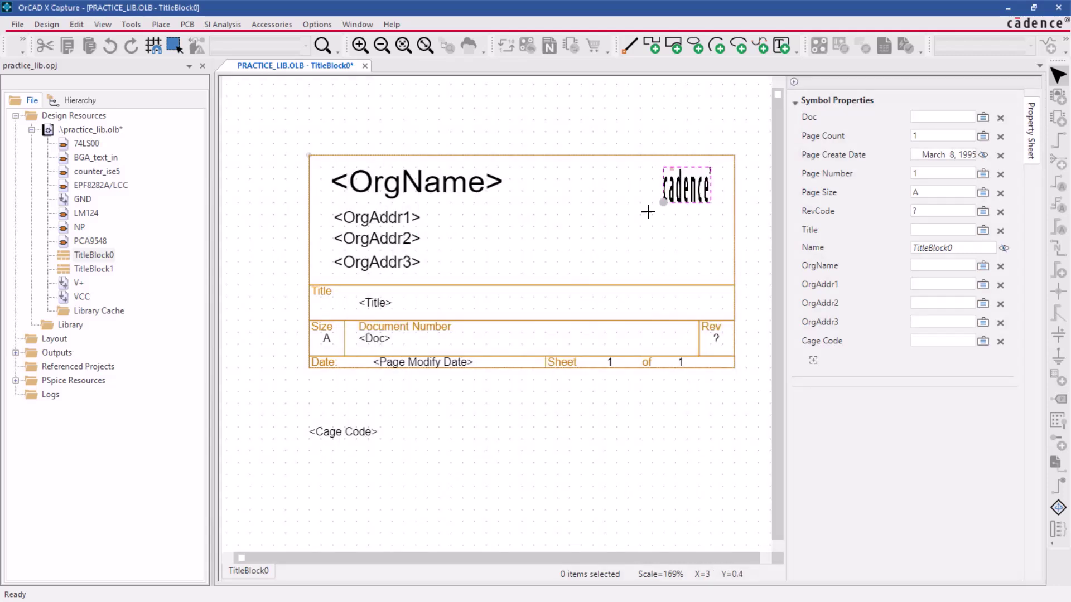
Enlarge the logo and move it down so it sits beside the organization address lines
{"action": "left_click_drag", "start_coordinate": [530, 265], "coordinate": [538, 225]}
{"action": "left_click", "coordinate": [538, 225]}
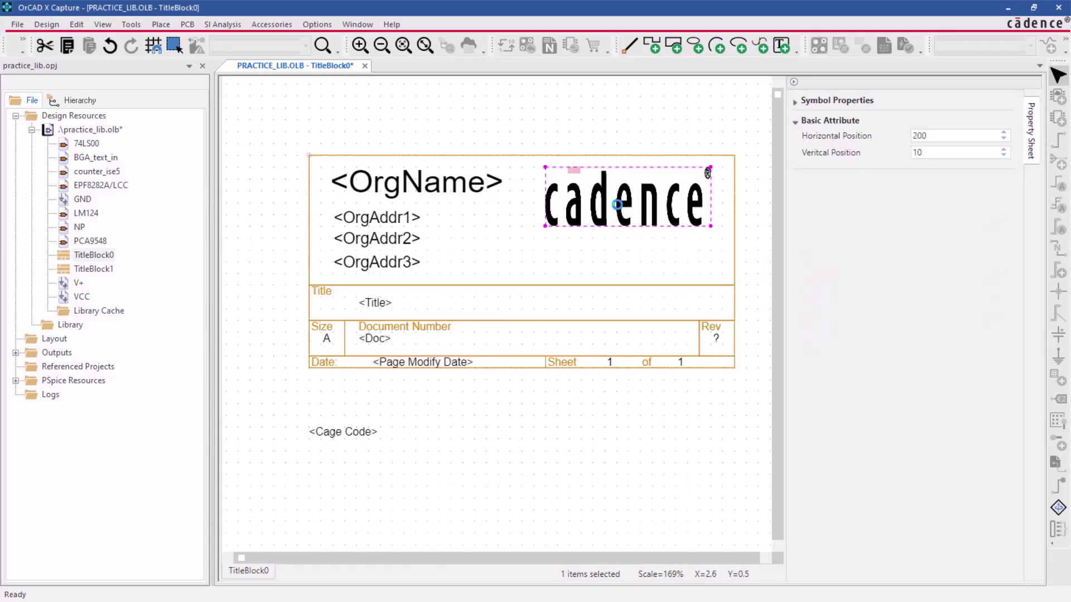
{"action": "left_click_drag", "start_coordinate": [613, 229], "coordinate": [614, 264]}
{"action": "left_click", "coordinate": [614, 437]}
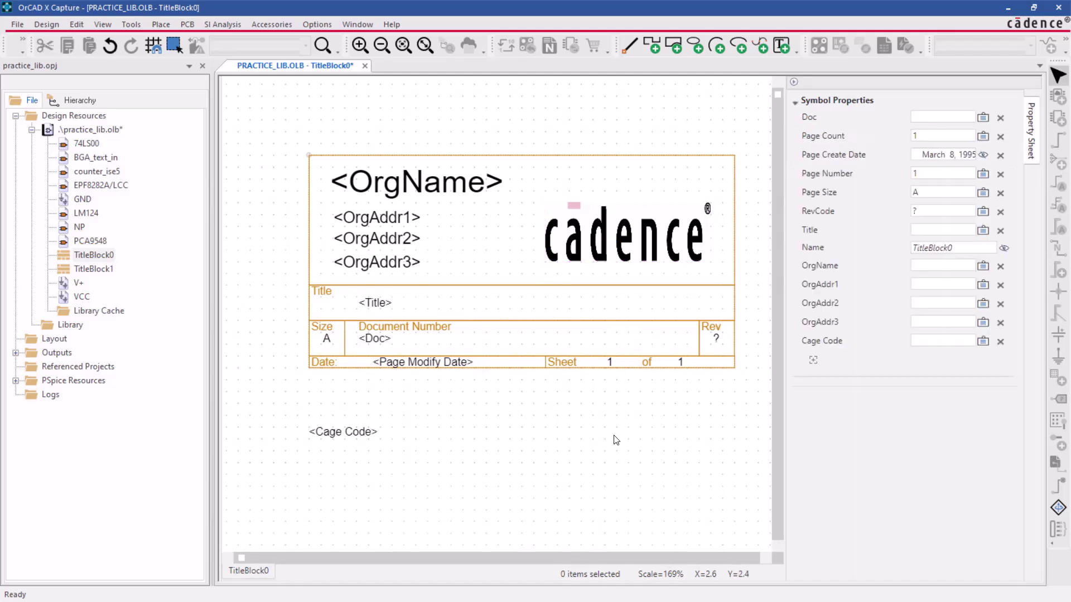
Move Cage Code into the document number cell next to Rev and enlarge the Title value's font
{"action": "left_click_drag", "start_coordinate": [360, 433], "coordinate": [671, 339]}
{"action": "left_click", "coordinate": [643, 446]}
{"action": "left_click", "coordinate": [375, 303]}
{"action": "left_click", "coordinate": [1003, 217]}
{"action": "left_click", "coordinate": [948, 310]}
{"action": "left_click", "coordinate": [419, 431]}
Save the practice_lib.olb library with the customized title block
{"action": "left_click", "coordinate": [115, 131]}
{"action": "left_click", "coordinate": [21, 25]}
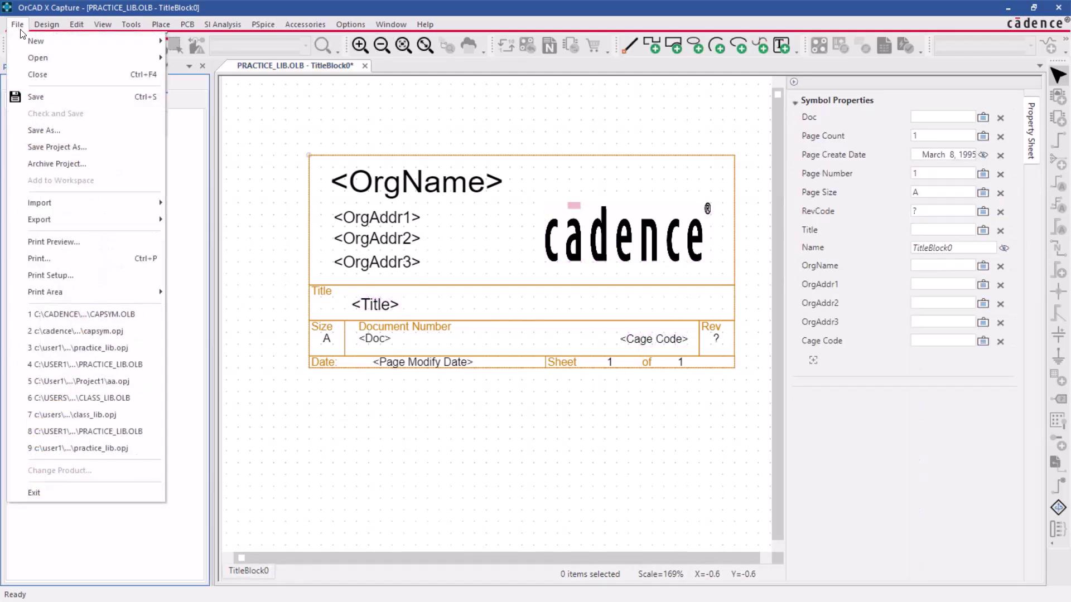
{"action": "left_click", "coordinate": [59, 99]}
{"action": "left_click", "coordinate": [255, 129]}
Set the design template's title block symbol to TitleBlock0 from PRACTICE_LIB.OLB in training_libs
{"action": "left_click", "coordinate": [103, 133]}
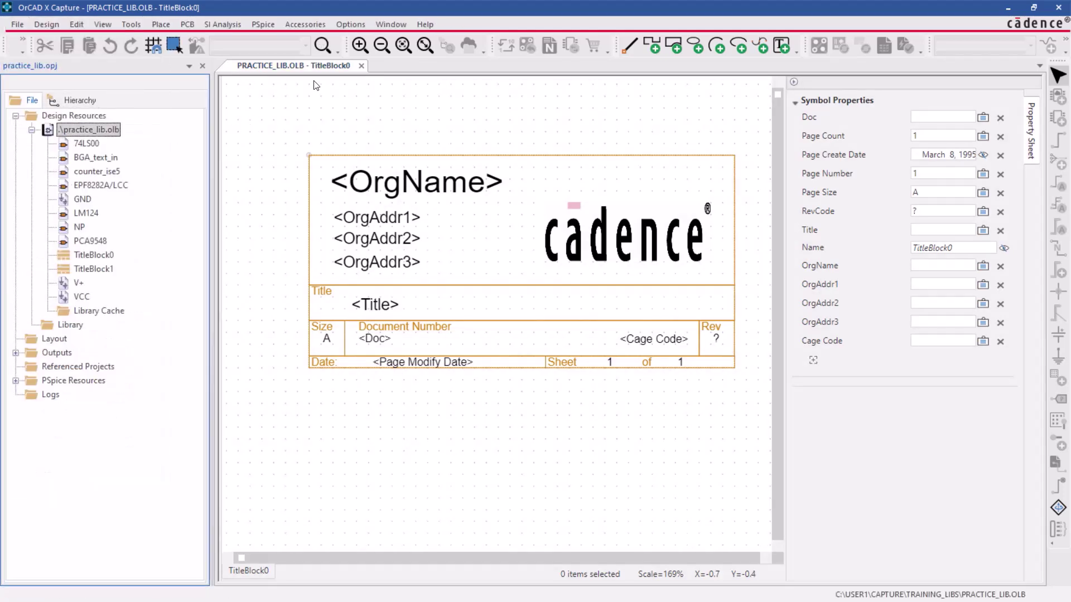
{"action": "left_click", "coordinate": [349, 25]}
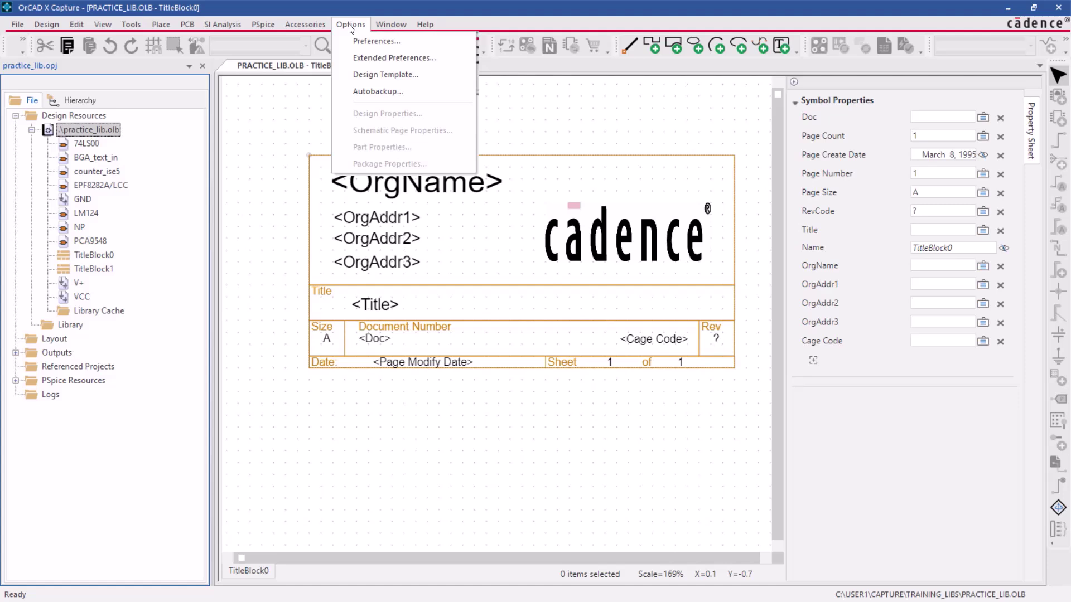
{"action": "left_click", "coordinate": [427, 74]}
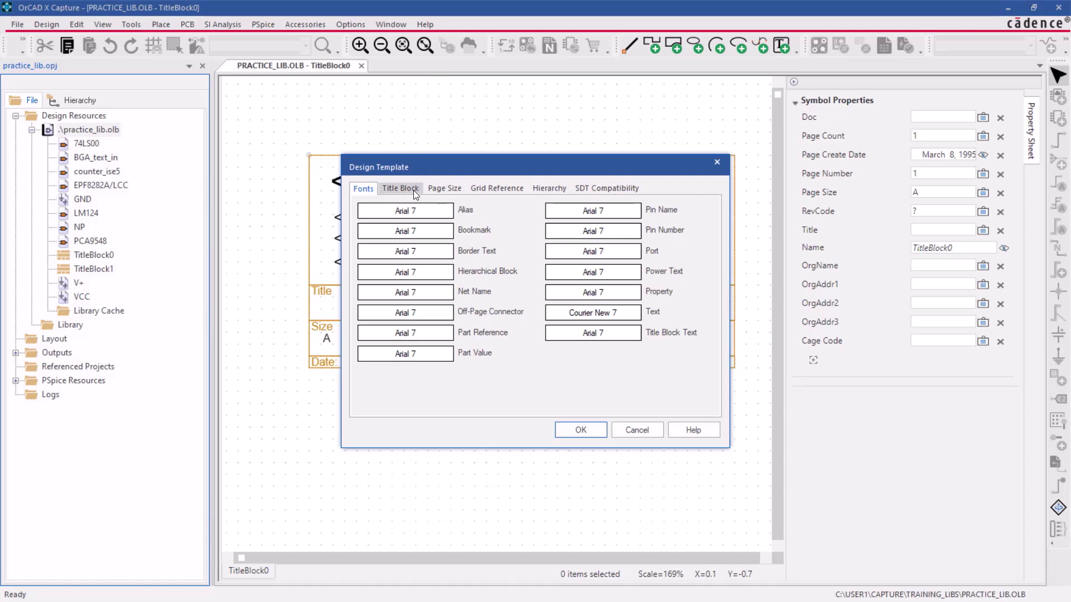
{"action": "left_click", "coordinate": [413, 190]}
{"action": "left_click", "coordinate": [619, 382]}
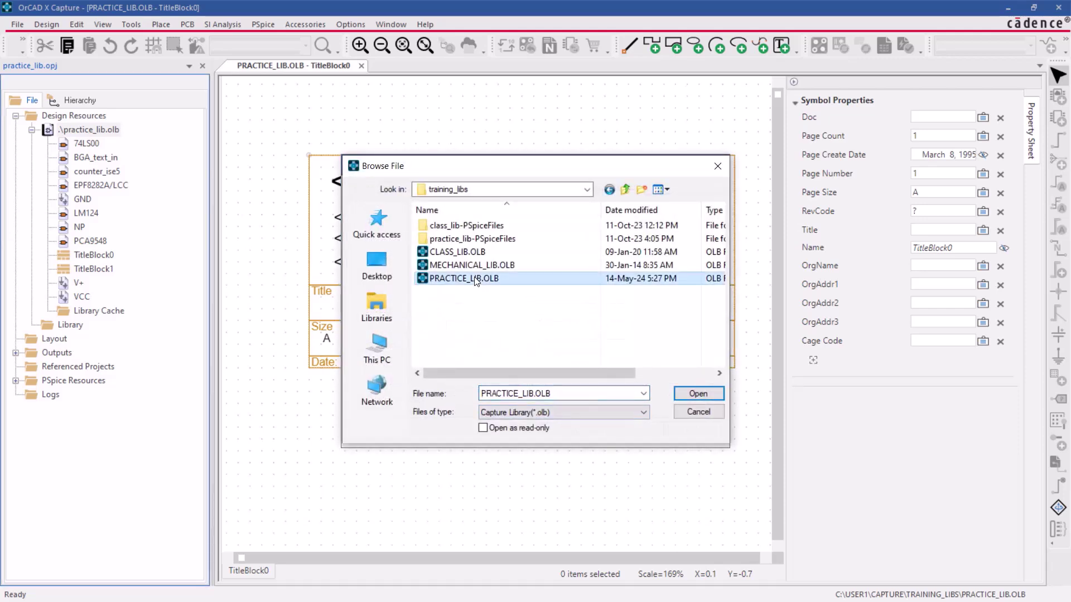
{"action": "double_click", "coordinate": [463, 278]}
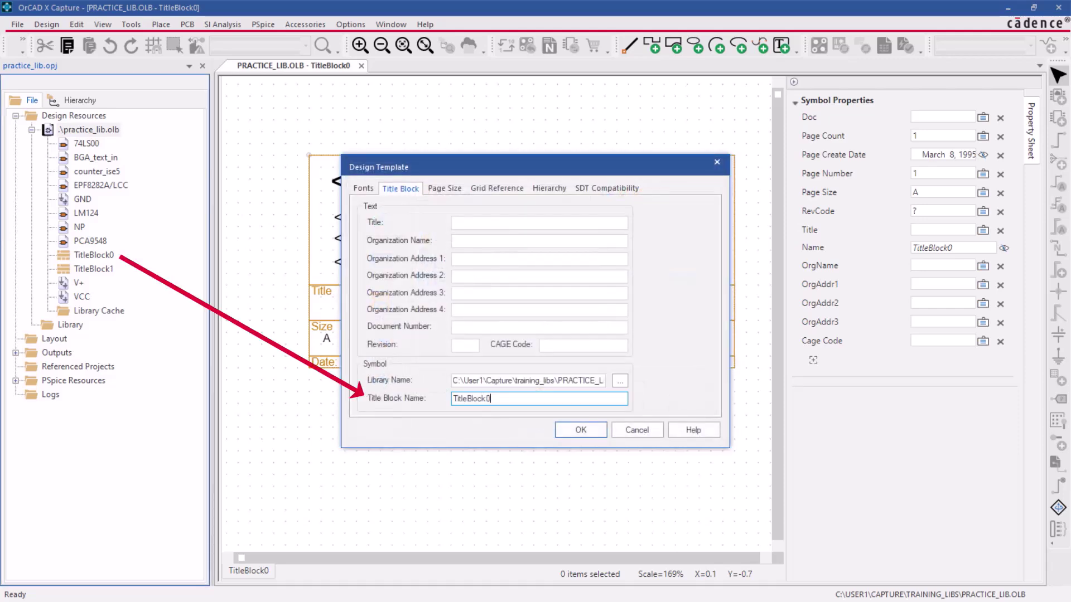
Fill the template's title with "Custom Design", the organization name with "Cadence Design Sysytem, Inc." and the organization's address lines
{"action": "left_click", "coordinate": [498, 223]}
{"action": "type", "text": "Custom Design"}
{"action": "key", "text": "Tab"}
{"action": "type", "text": "Cadence Design Sysytem, Inc."}
{"action": "key", "text": "Tab"}
{"action": "type", "text": "2655 Seely"}
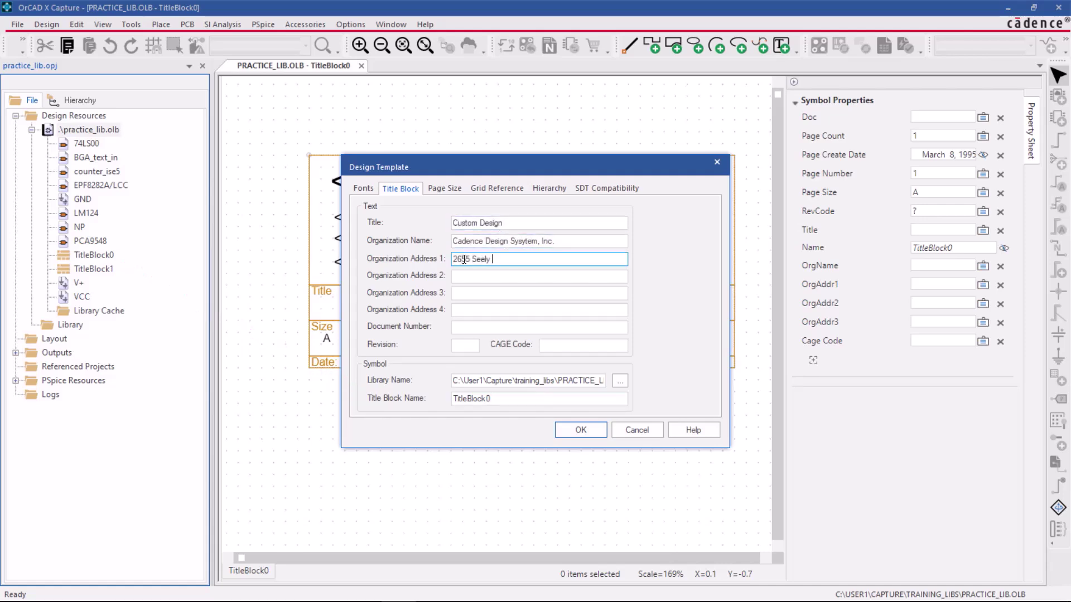
{"action": "type", "text": " Avenue"}
{"action": "left_click", "coordinate": [462, 273]}
Set the template's revision to A and its CAGE code to US98765
{"action": "left_click", "coordinate": [465, 344]}
{"action": "type", "text": "A"}
{"action": "left_click", "coordinate": [584, 344]}
{"action": "type", "text": "US98765"}
Apply the design template with C as the new page size in inches, and save the library
{"action": "left_click", "coordinate": [446, 187]}
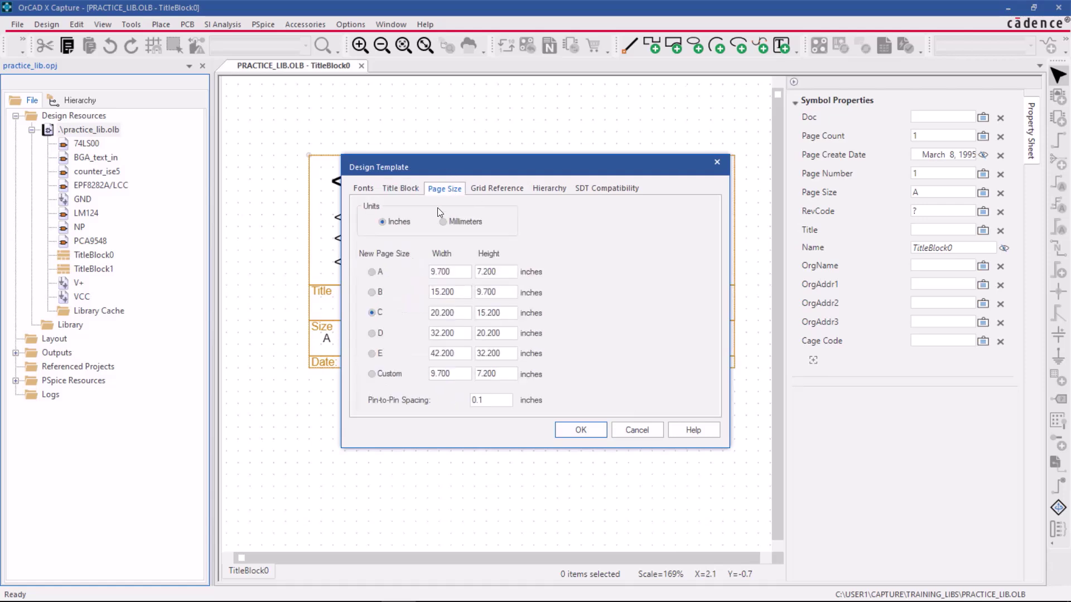
{"action": "left_click", "coordinate": [383, 314]}
{"action": "left_click", "coordinate": [385, 373]}
{"action": "left_click", "coordinate": [378, 313]}
{"action": "left_click", "coordinate": [597, 430]}
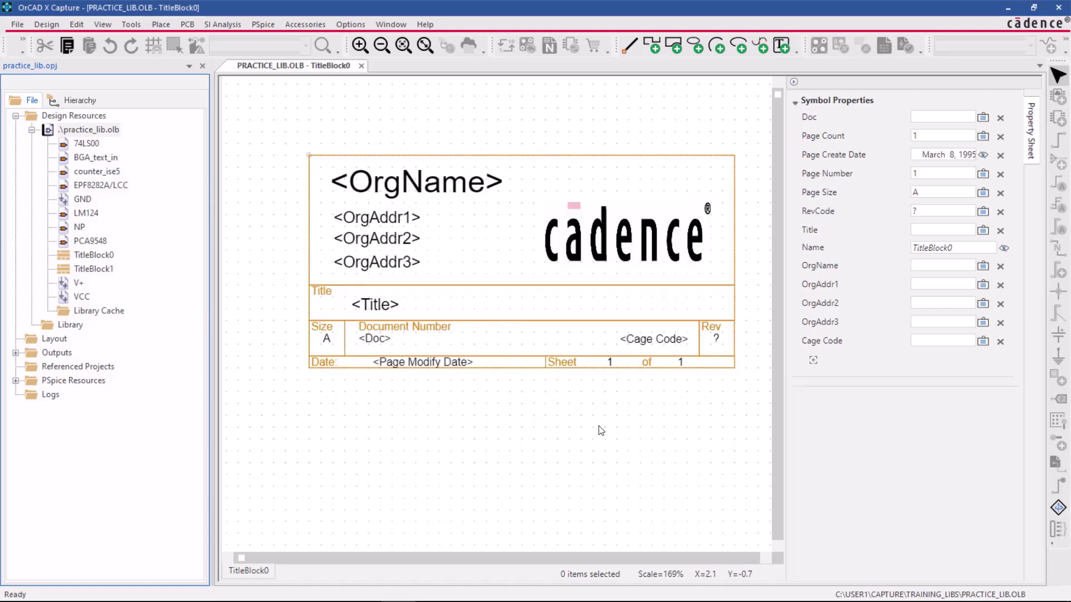
{"action": "left_click", "coordinate": [17, 24]}
{"action": "left_click", "coordinate": [36, 97]}
Create a new project named "Custom Design" under C:\User1\Capture, without PSpice simulation
{"action": "left_click", "coordinate": [17, 25]}
{"action": "mouse_move", "coordinate": [132, 41]}
{"action": "left_click", "coordinate": [202, 41]}
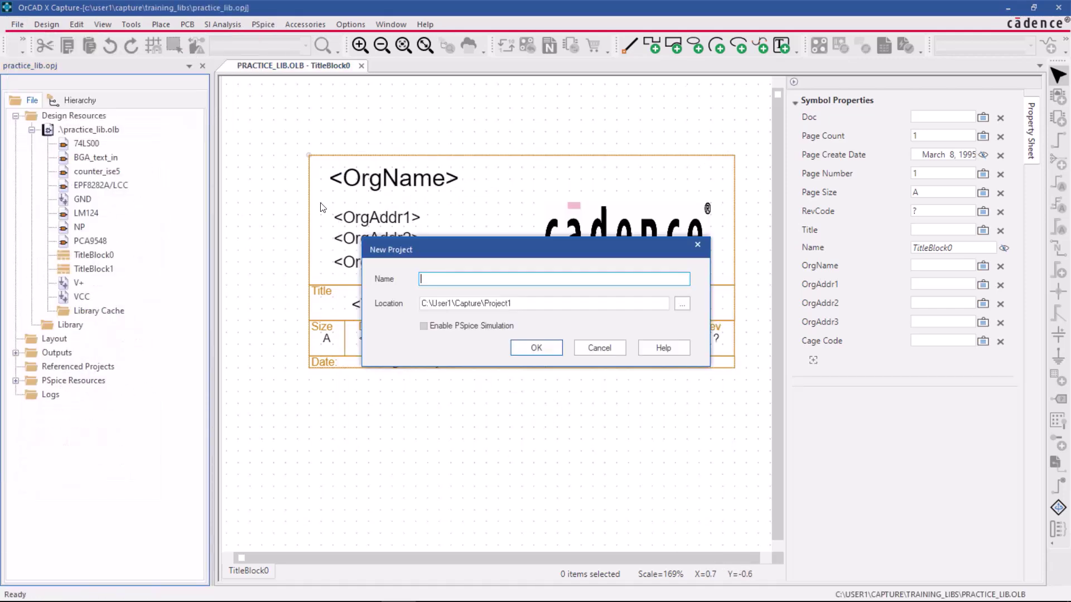
{"action": "type", "text": "Custom Design"}
{"action": "left_click_drag", "start_coordinate": [548, 304], "coordinate": [487, 303]}
{"action": "key", "text": "BackSpace"}
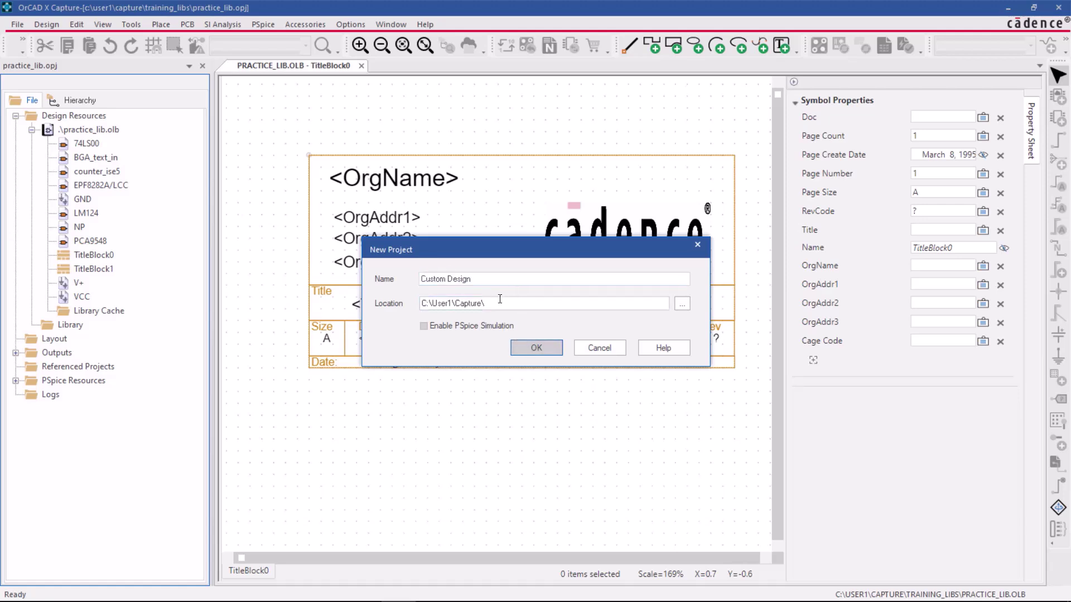
{"action": "left_click", "coordinate": [543, 350]}
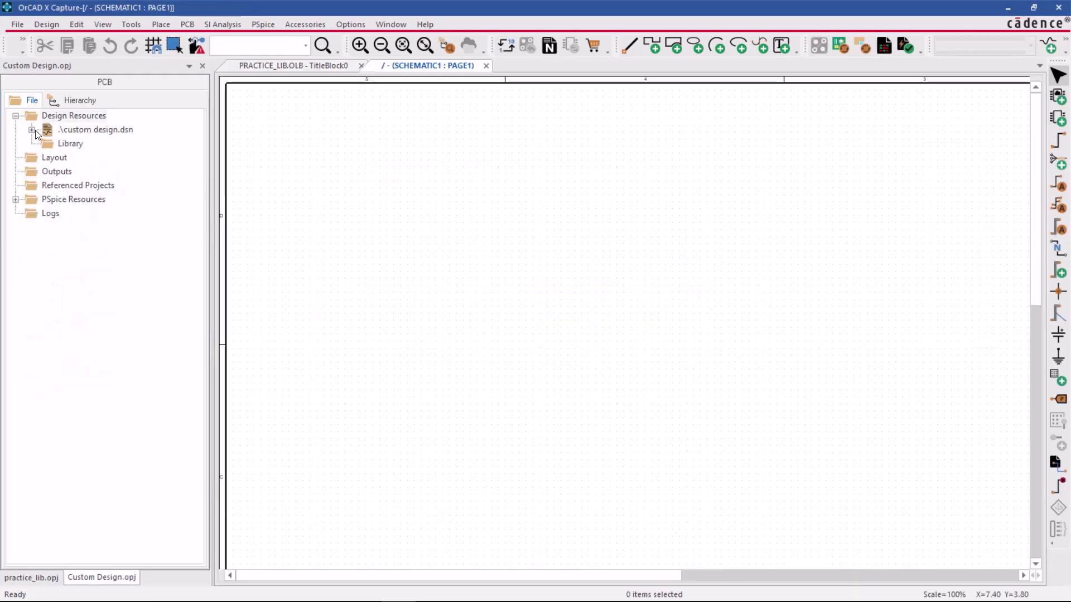
Expand custom design.dsn down to PAGE1 of SCHEMATIC1 and examine the title block on the page
{"action": "left_click", "coordinate": [32, 130]}
{"action": "left_click", "coordinate": [48, 144]}
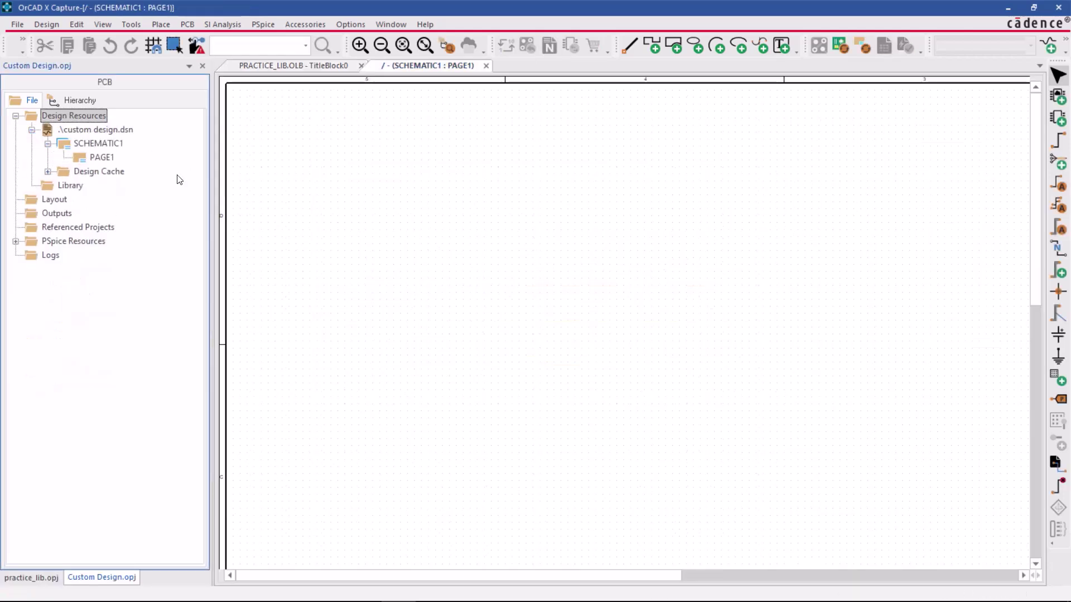
{"action": "left_click", "coordinate": [385, 277]}
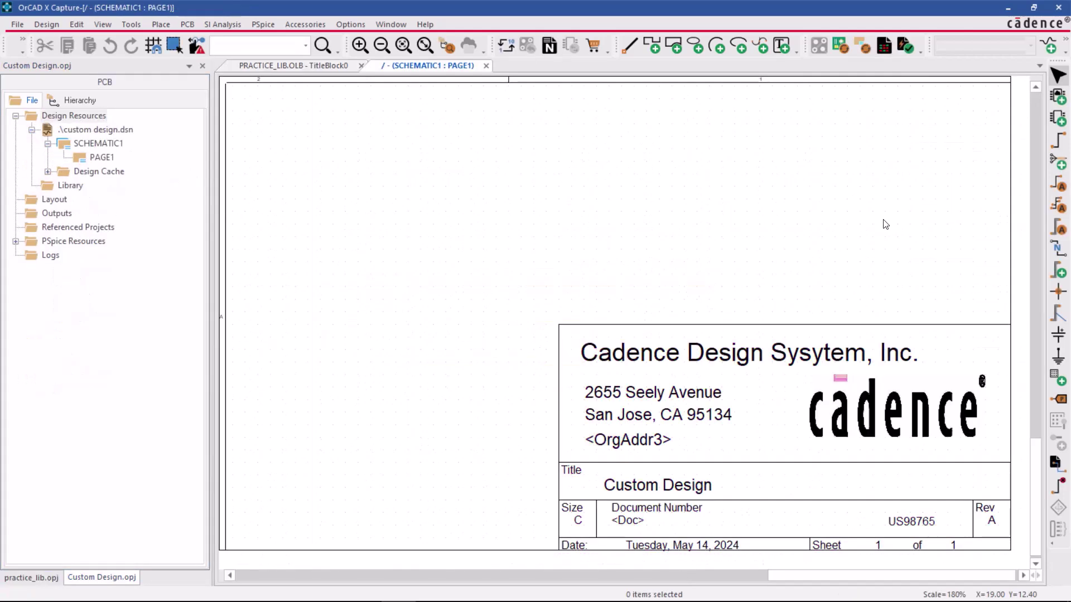
{"action": "left_click", "coordinate": [636, 456]}
{"action": "key", "text": "Delete"}
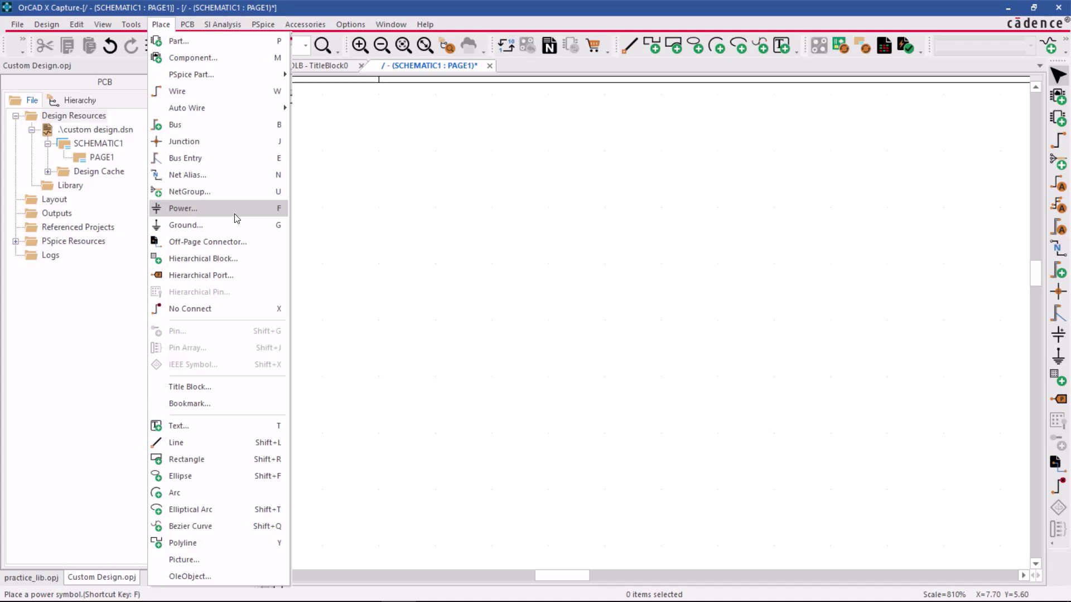
Add PRACTICE_LIB.OLB to the available libraries for placing a power symbol
{"action": "left_click", "coordinate": [235, 214]}
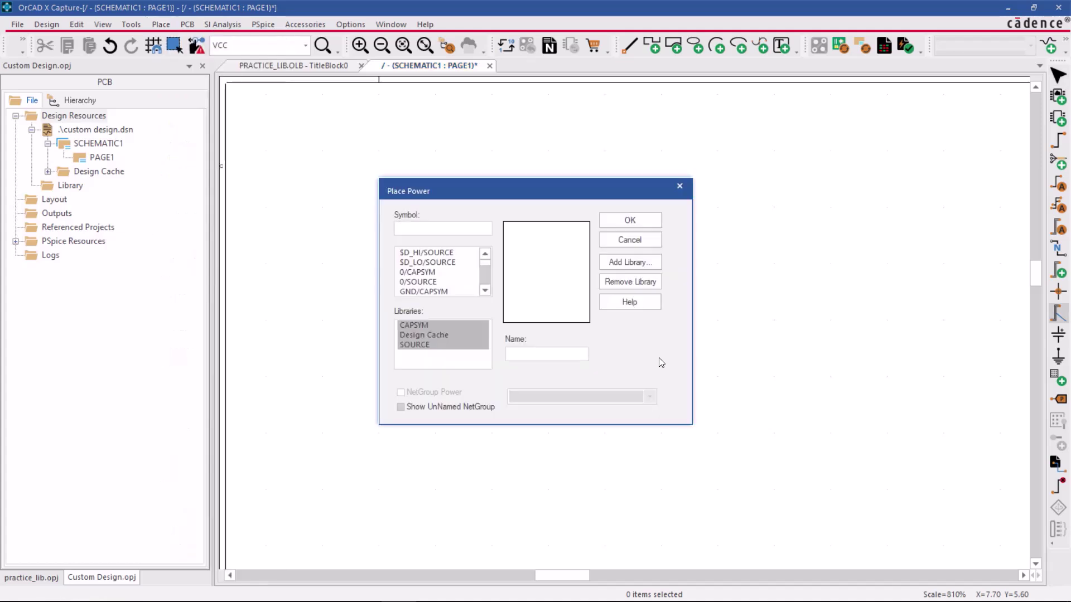
{"action": "left_click", "coordinate": [657, 271]}
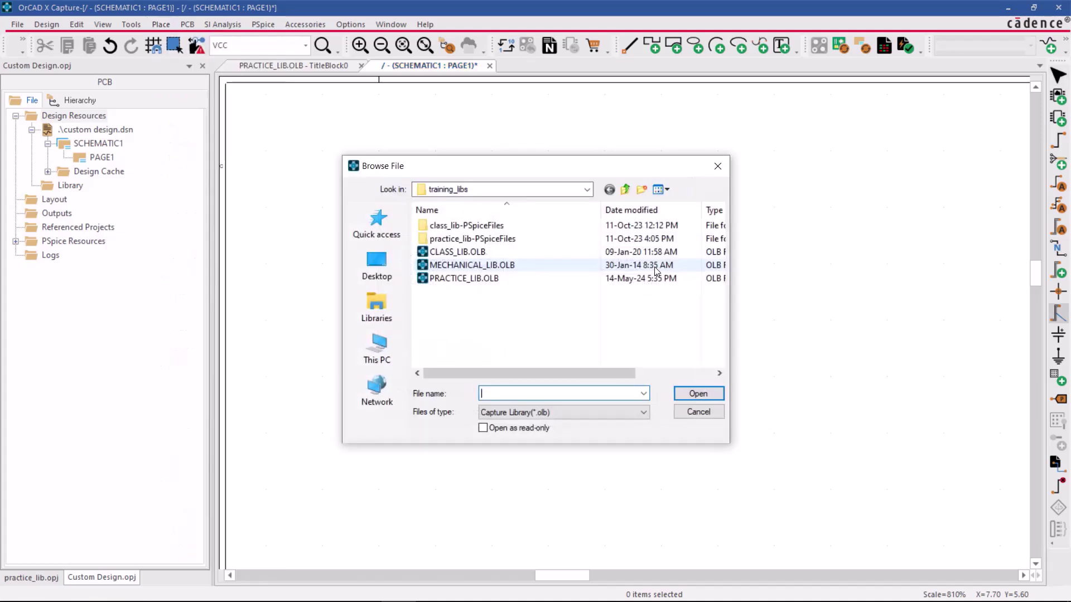
{"action": "left_click", "coordinate": [512, 278]}
{"action": "double_click", "coordinate": [511, 277]}
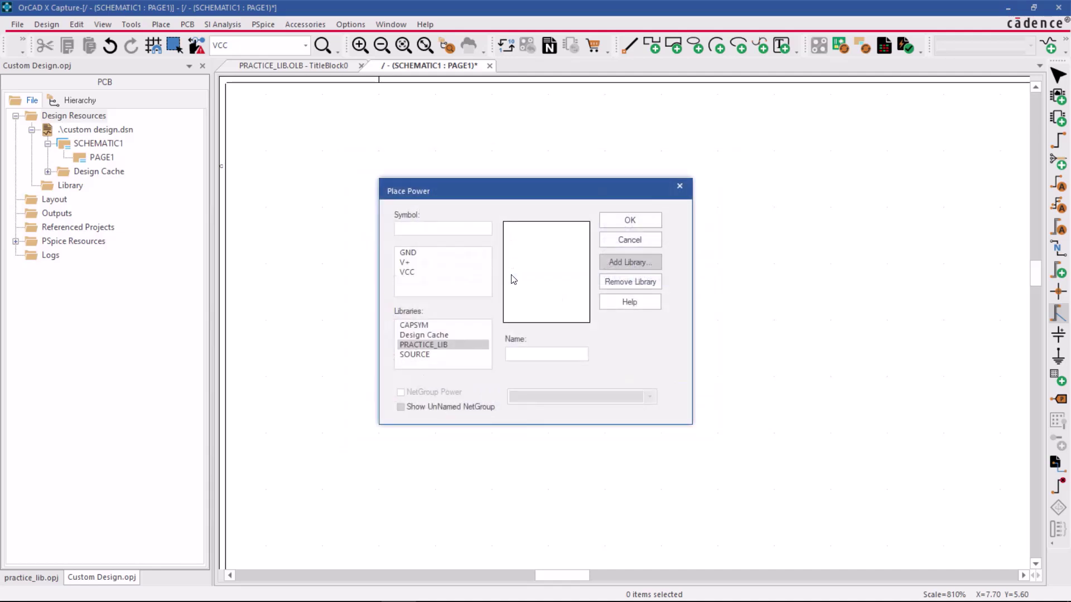
Place the custom VCC power symbol from PRACTICE_LIB on the schematic page PAGE1
{"action": "left_click", "coordinate": [412, 272]}
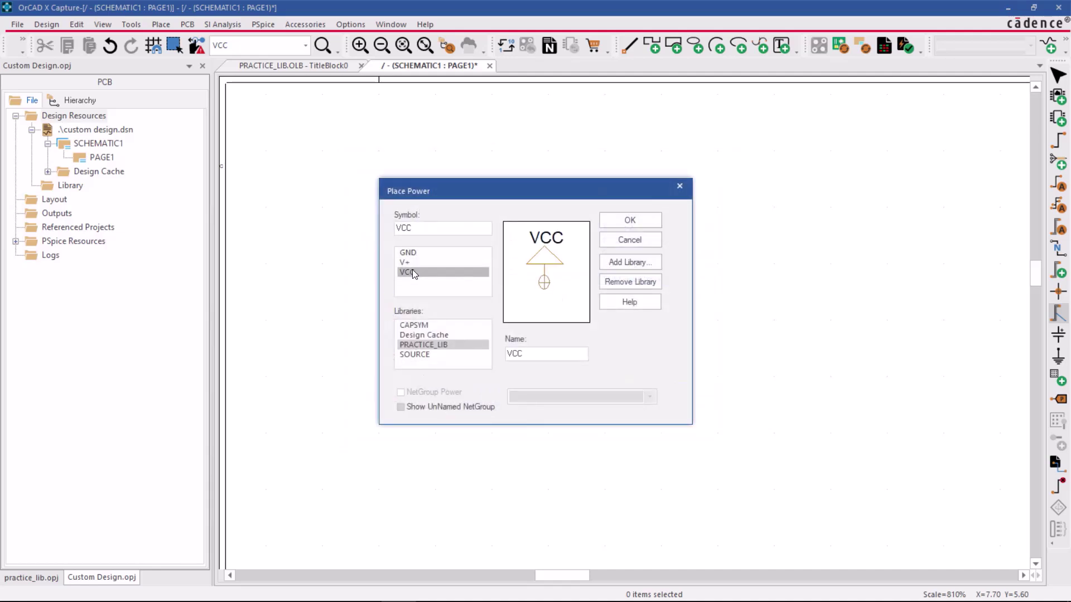
{"action": "left_click", "coordinate": [630, 220]}
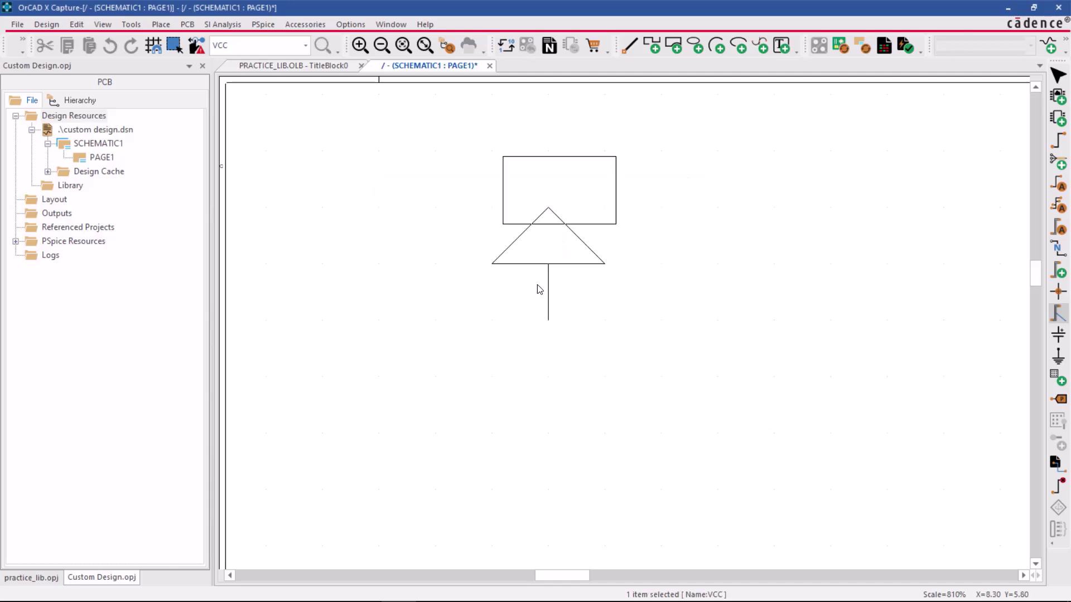
{"action": "left_click", "coordinate": [544, 279]}
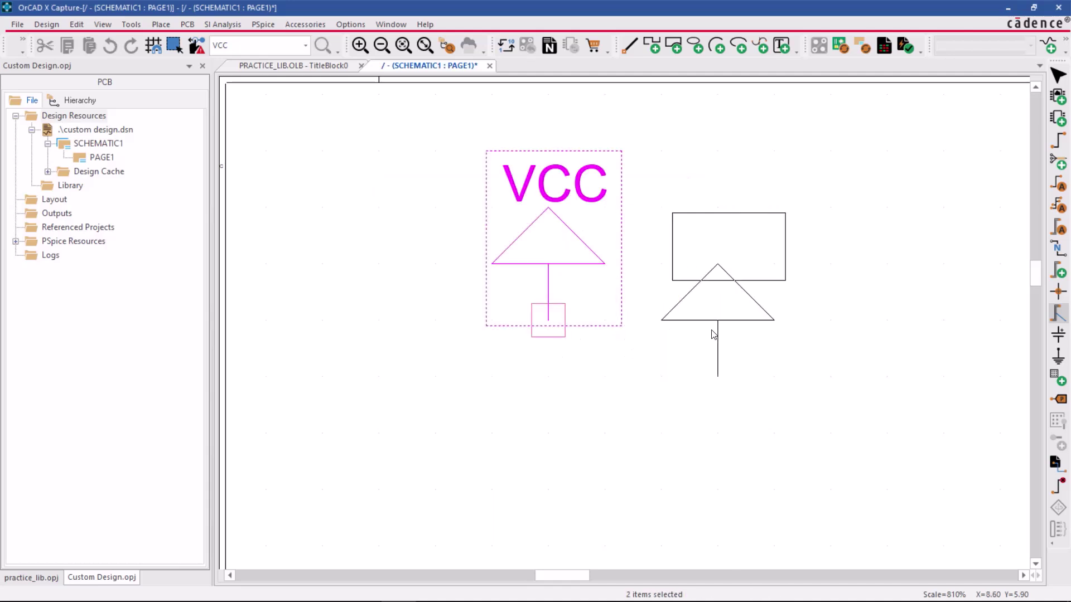